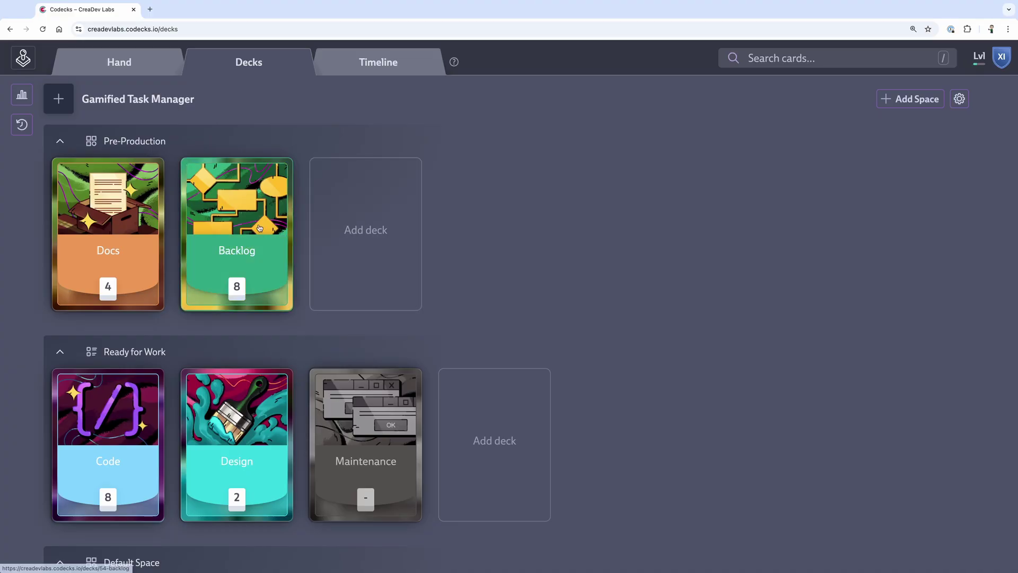
Step: Open the Backlog deck and start a blank new card in it
{"action": "left_click", "coordinate": [259, 228]}
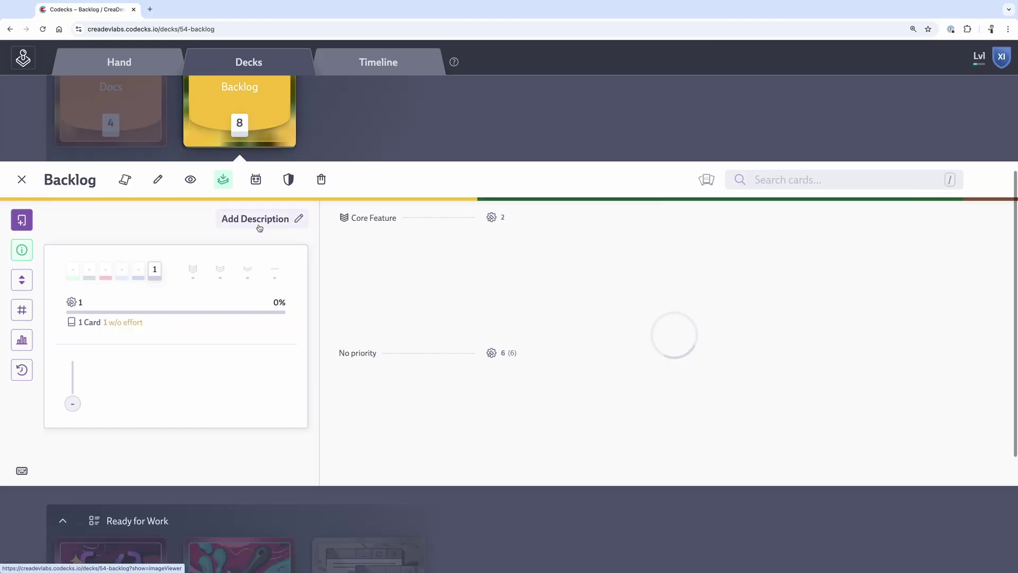
{"action": "left_click", "coordinate": [21, 221]}
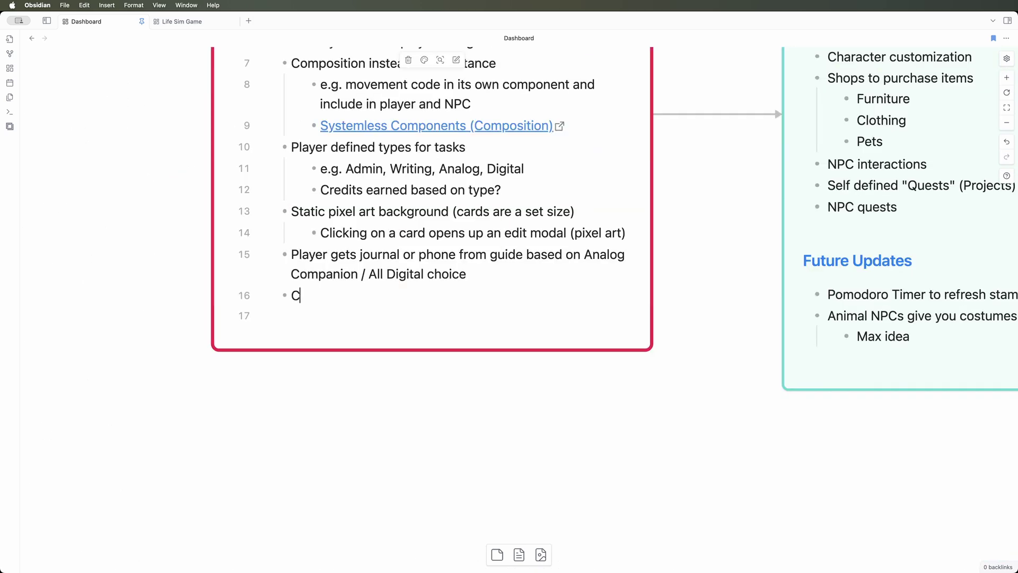
Step: Add the Brainstorming bullet 'Crafting items requires a task to be assigned to the crafting station'
{"action": "type", "text": "rafting items require"}
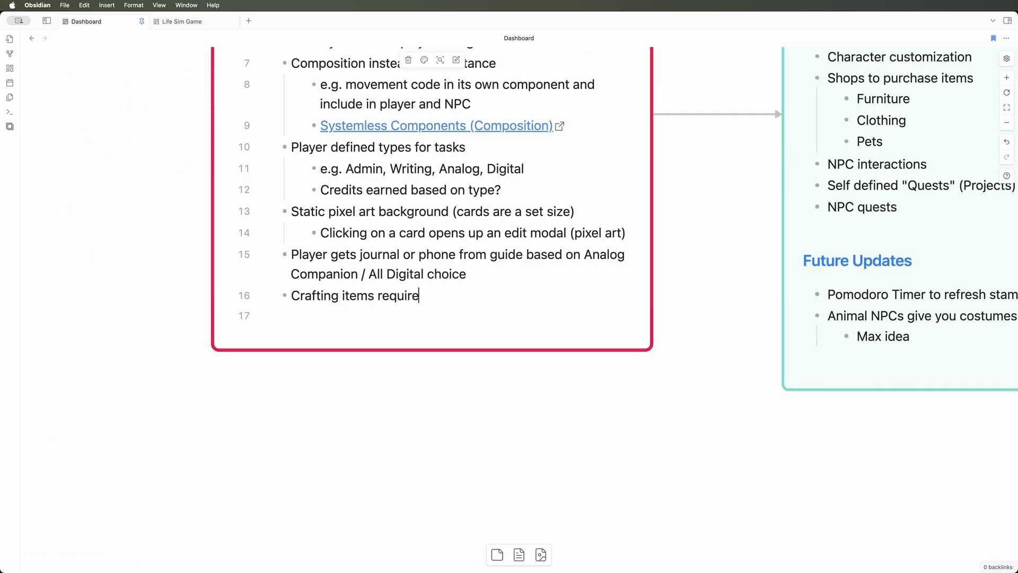
{"action": "type", "text": "s a task to be assigned to teh"}
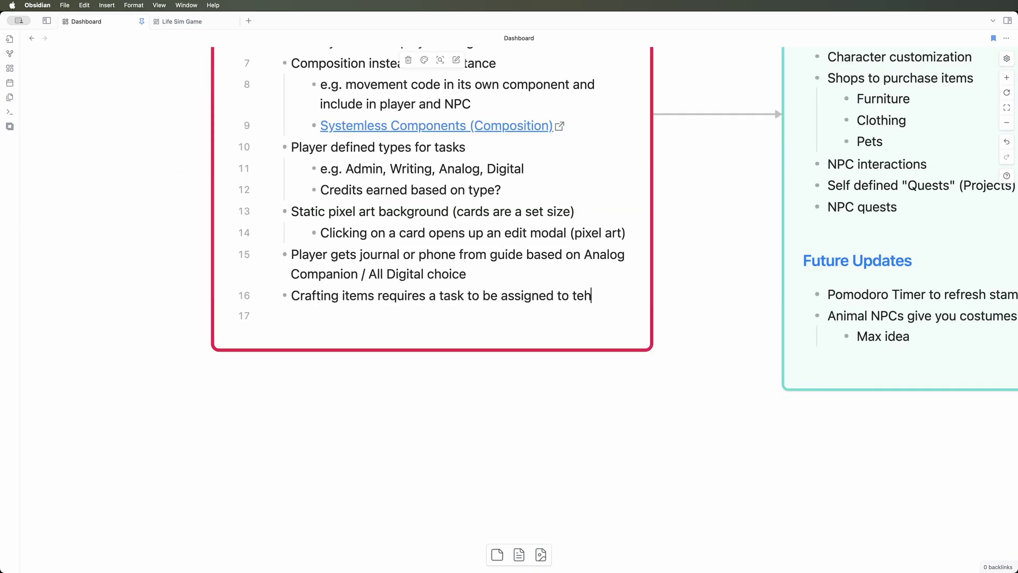
{"action": "key", "text": "BackSpace"}
{"action": "key", "text": "BackSpace"}
{"action": "type", "text": "he crafting stateio"}
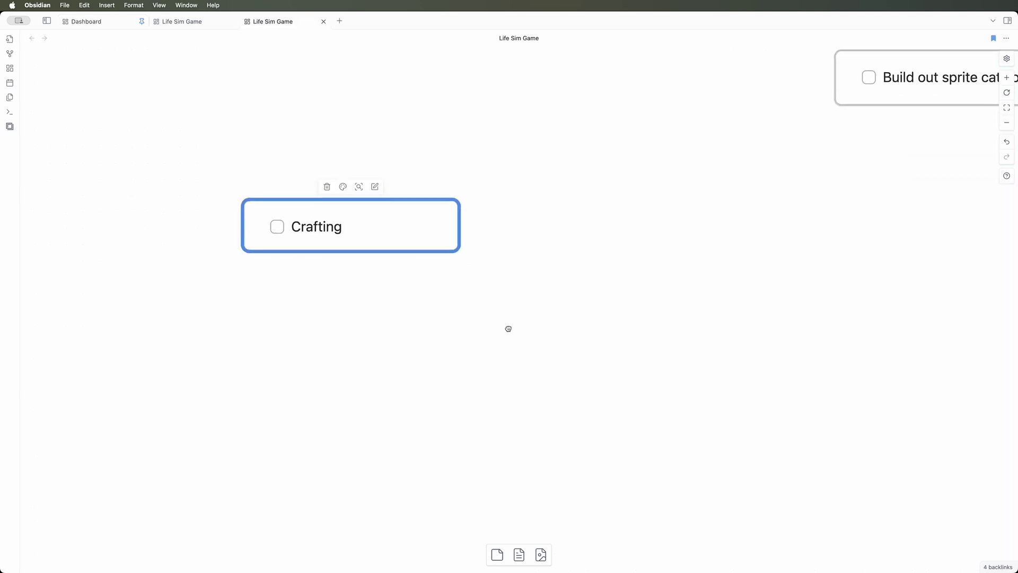
Step: Branch a card off Crafting reading 'Crafting stations will require materials for the item' and widen it
{"action": "left_click_drag", "start_coordinate": [460, 227], "coordinate": [584, 198]}
{"action": "left_click", "coordinate": [623, 205]}
{"action": "type", "text": "C"}
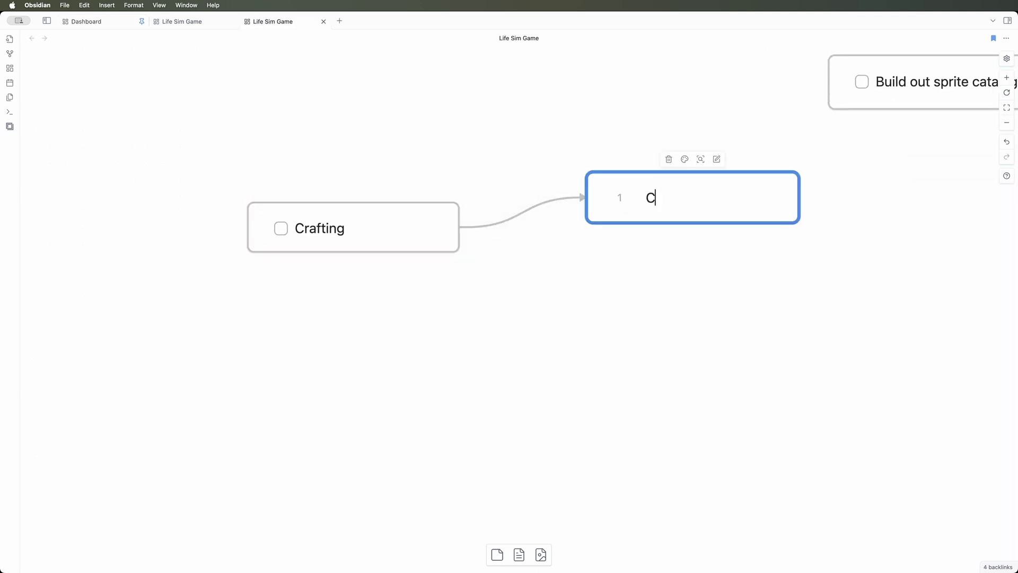
{"action": "type", "text": "Crafting station"}
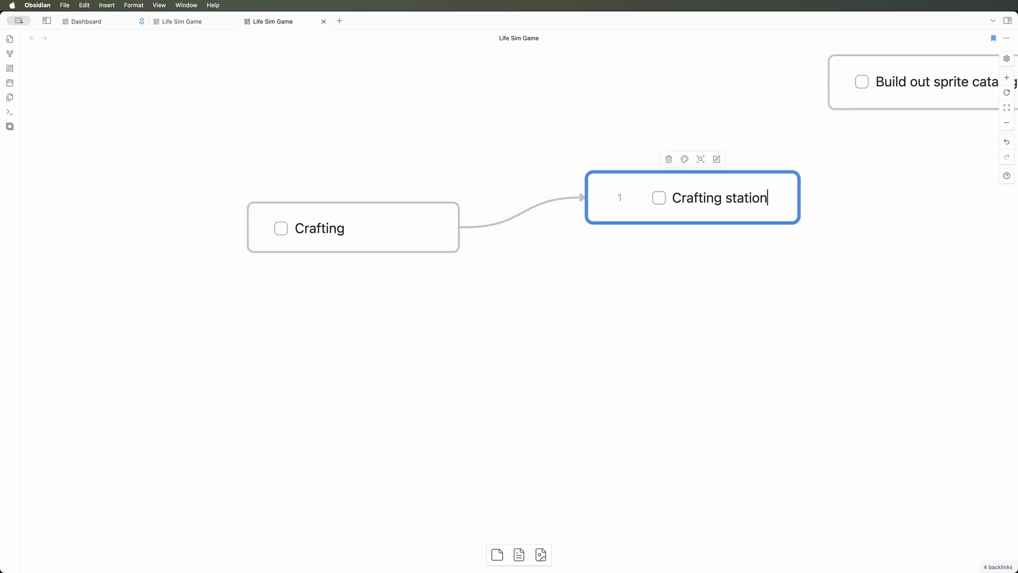
{"action": "type", "text": "s will require materials for the item"}
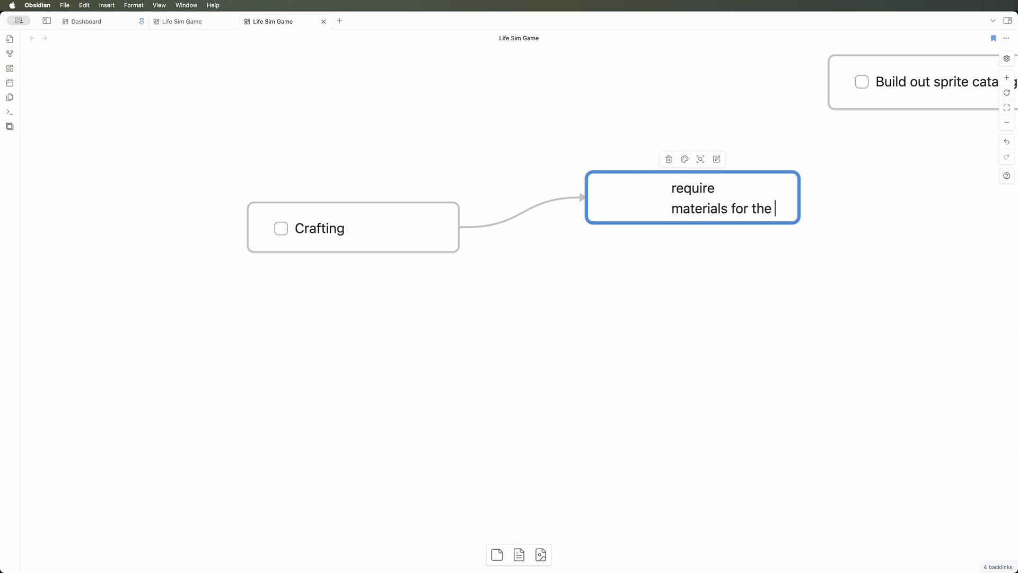
{"action": "left_click", "coordinate": [671, 266]}
{"action": "left_click_drag", "start_coordinate": [795, 218], "coordinate": [880, 218]}
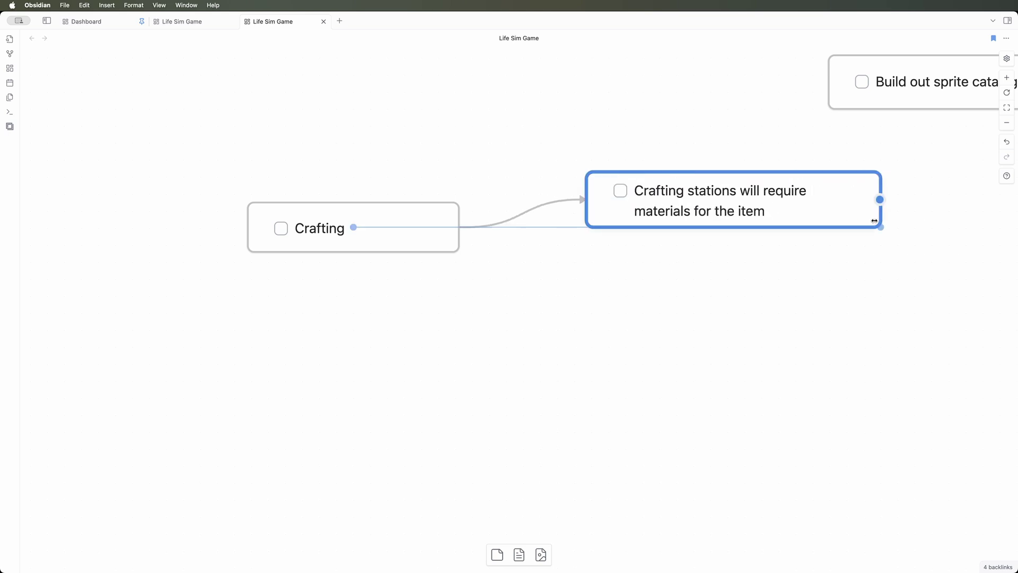
Step: Branch a second card off Crafting reading 'Crafting stations will require', then start handwriting NPC
{"action": "left_click_drag", "start_coordinate": [460, 228], "coordinate": [584, 272]}
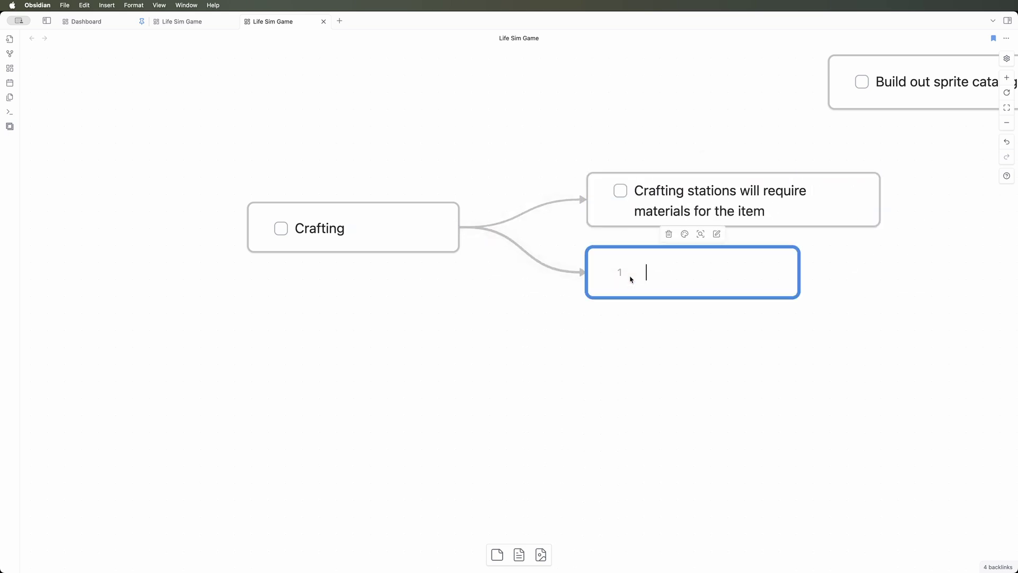
{"action": "type", "text": "Crafting sation"}
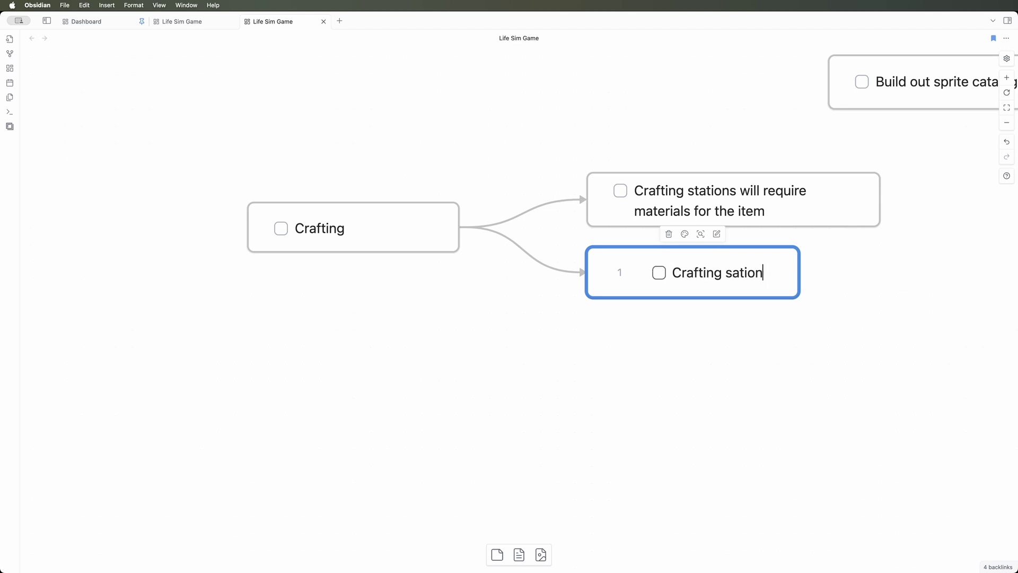
{"action": "key", "text": "BackSpace"}
{"action": "key", "text": "BackSpace"}
{"action": "key", "text": "BackSpace"}
{"action": "key", "text": "BackSpace"}
{"action": "key", "text": "BackSpace"}
{"action": "type", "text": "tations will require a task"}
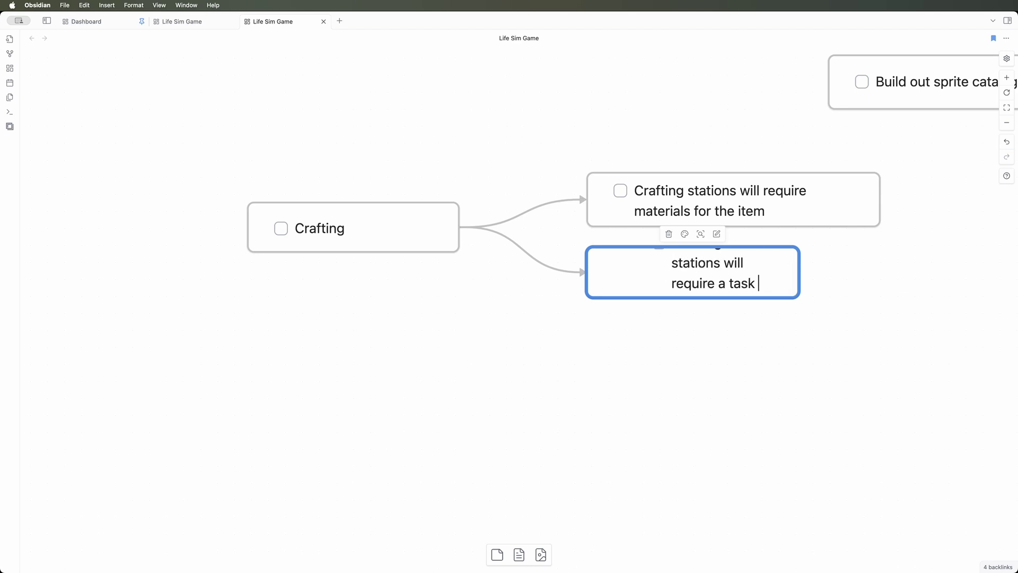
{"action": "mouse_move", "coordinate": [391, 216]}
{"action": "left_mouse_down"}
{"action": "mouse_move", "coordinate": [410, 183]}
{"action": "mouse_move", "coordinate": [426, 199]}
{"action": "left_mouse_up"}
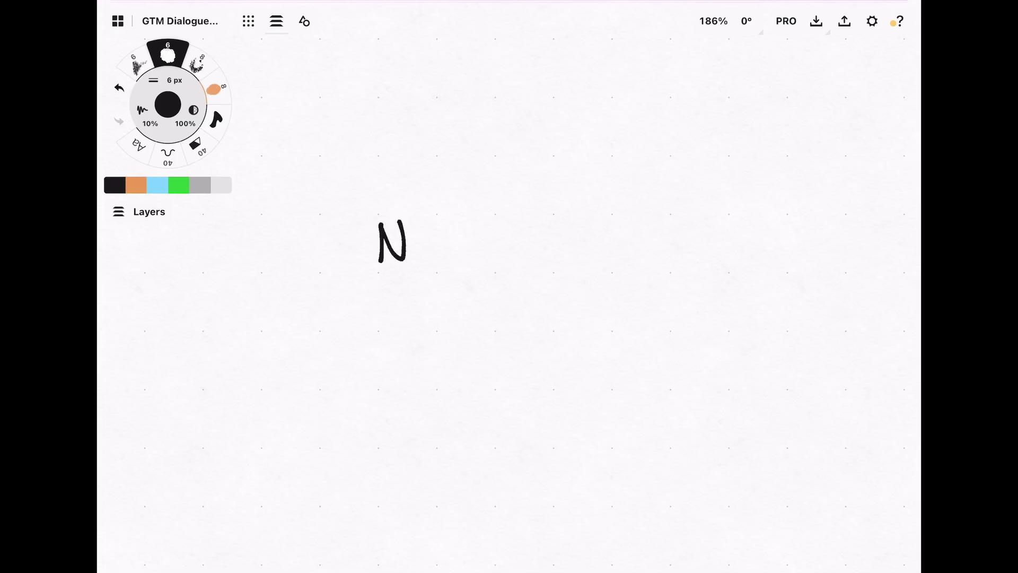
Step: Handwrite 'NPC' and the note 'Dialogue live on' beneath it
{"action": "left_click_drag", "start_coordinate": [457, 185], "coordinate": [458, 207]}
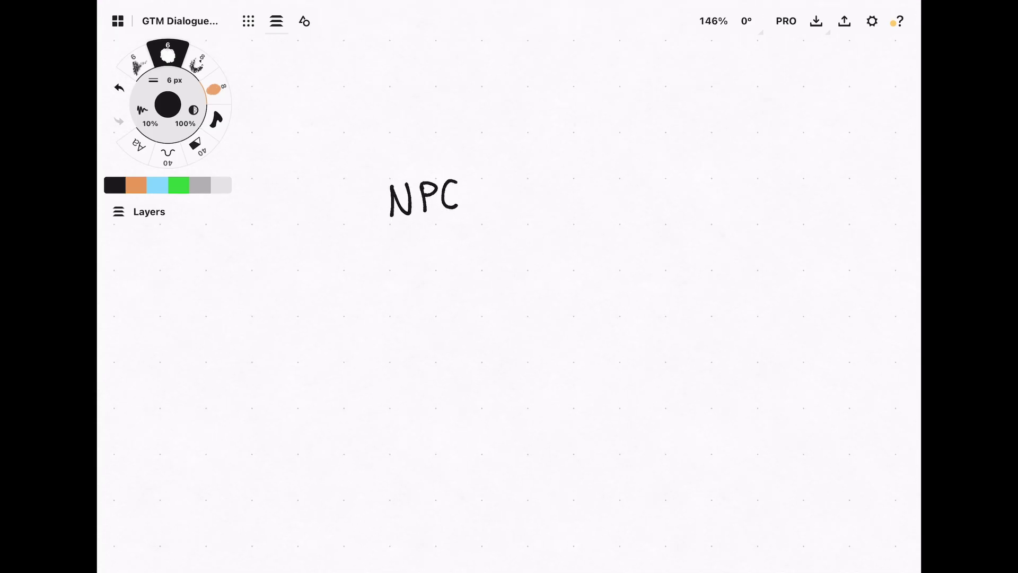
{"action": "left_click_drag", "start_coordinate": [317, 291], "coordinate": [318, 310]}
{"action": "left_click_drag", "start_coordinate": [342, 299], "coordinate": [342, 310]}
{"action": "left_click_drag", "start_coordinate": [355, 300], "coordinate": [364, 310]}
{"action": "left_click_drag", "start_coordinate": [373, 300], "coordinate": [373, 301]}
{"action": "left_click_drag", "start_coordinate": [385, 300], "coordinate": [378, 323]}
{"action": "mouse_move", "coordinate": [387, 300]}
{"action": "left_mouse_down"}
{"action": "mouse_move", "coordinate": [395, 309]}
{"action": "mouse_move", "coordinate": [439, 295]}
{"action": "left_mouse_up"}
{"action": "left_click_drag", "start_coordinate": [442, 297], "coordinate": [453, 297]}
{"action": "left_click_drag", "start_coordinate": [455, 305], "coordinate": [466, 311]}
{"action": "left_click_drag", "start_coordinate": [493, 301], "coordinate": [491, 302]}
{"action": "left_click_drag", "start_coordinate": [499, 310], "coordinate": [500, 312]}
Step: Finish the note with 'NPC object' on the second line
{"action": "left_click_drag", "start_coordinate": [336, 360], "coordinate": [355, 333]}
{"action": "left_click_drag", "start_coordinate": [360, 358], "coordinate": [361, 348]}
{"action": "left_click_drag", "start_coordinate": [380, 338], "coordinate": [381, 355]}
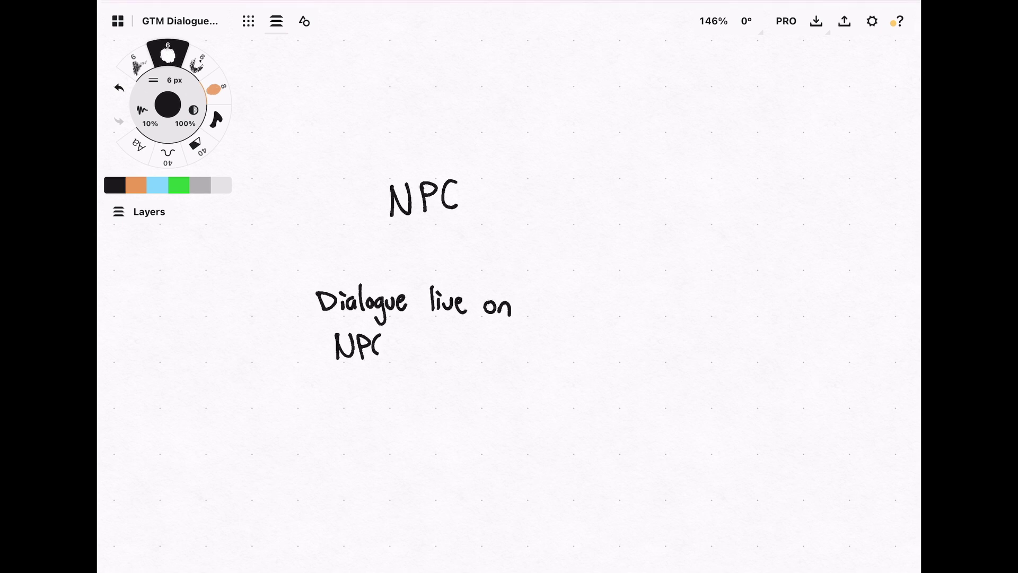
{"action": "left_click_drag", "start_coordinate": [445, 344], "coordinate": [436, 359]}
{"action": "left_click_drag", "start_coordinate": [460, 348], "coordinate": [455, 358]}
{"action": "left_click_drag", "start_coordinate": [468, 349], "coordinate": [466, 359]}
{"action": "left_click_drag", "start_coordinate": [474, 346], "coordinate": [475, 362]}
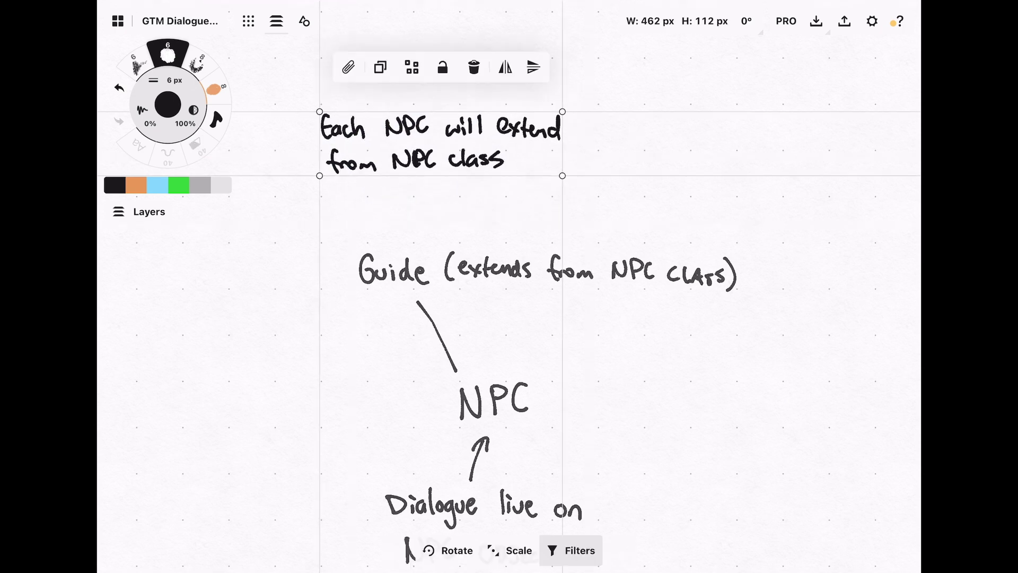
Step: Deselect the moved note block and draw an arrow down to Guide
{"action": "left_click", "coordinate": [690, 371]}
{"action": "left_click_drag", "start_coordinate": [393, 183], "coordinate": [393, 229]}
{"action": "left_click_drag", "start_coordinate": [388, 217], "coordinate": [405, 217]}
{"action": "scroll", "coordinate": [510, 286], "scroll_direction": "down", "scroll_amount": 3}
{"action": "scroll", "coordinate": [509, 286], "scroll_direction": "up", "scroll_amount": 2}
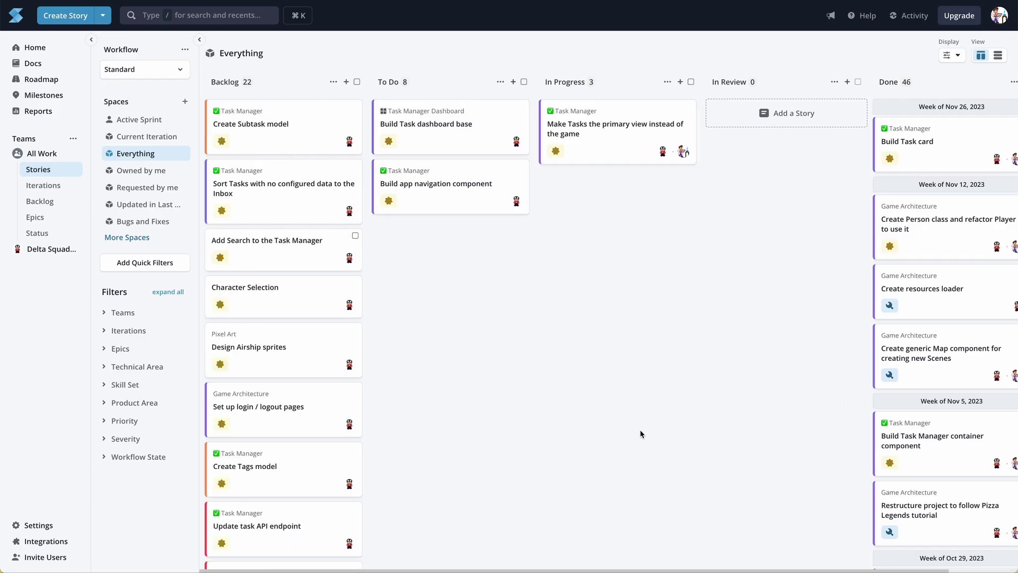
Step: Scroll the Everything board right and collapse the Workflow/Spaces/Filters panel
{"action": "scroll", "coordinate": [634, 432], "scroll_direction": "right", "scroll_amount": 3}
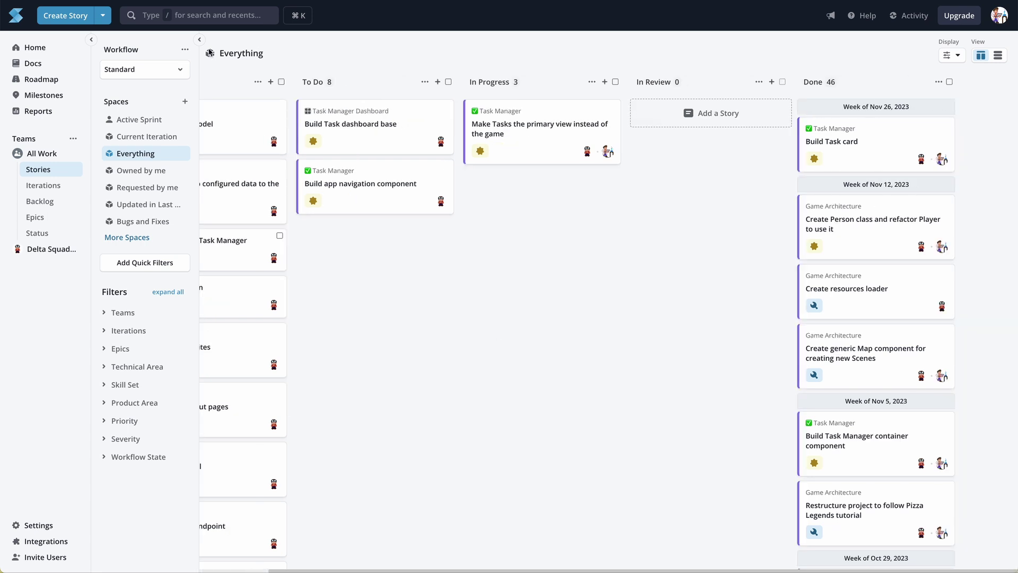
{"action": "left_click", "coordinate": [200, 39]}
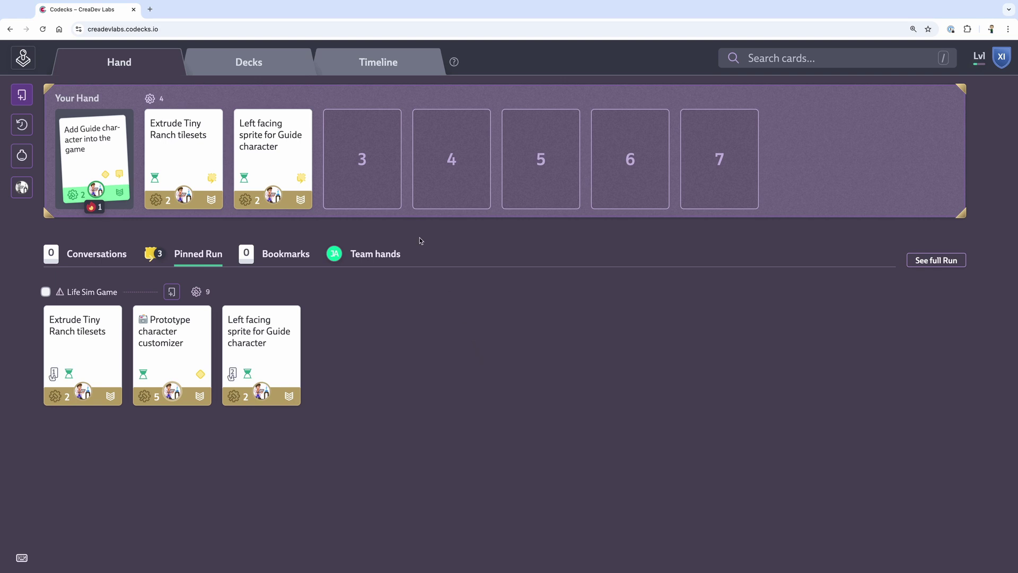
Step: Browse Decks, the Calcifer timeline and Hand, then open the Extrude Tiny Ranch tilesets card
{"action": "left_click", "coordinate": [260, 68]}
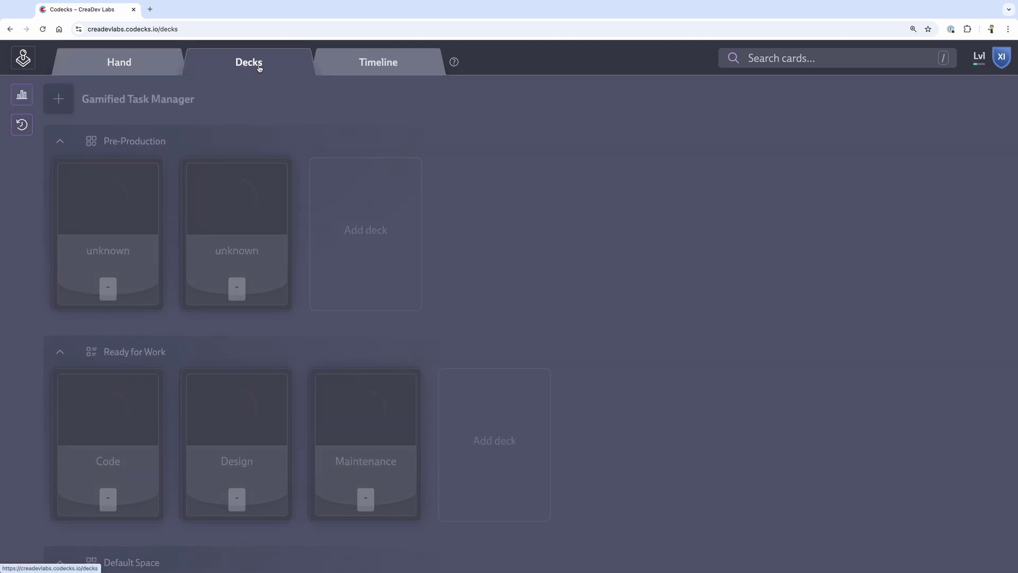
{"action": "left_click", "coordinate": [347, 59]}
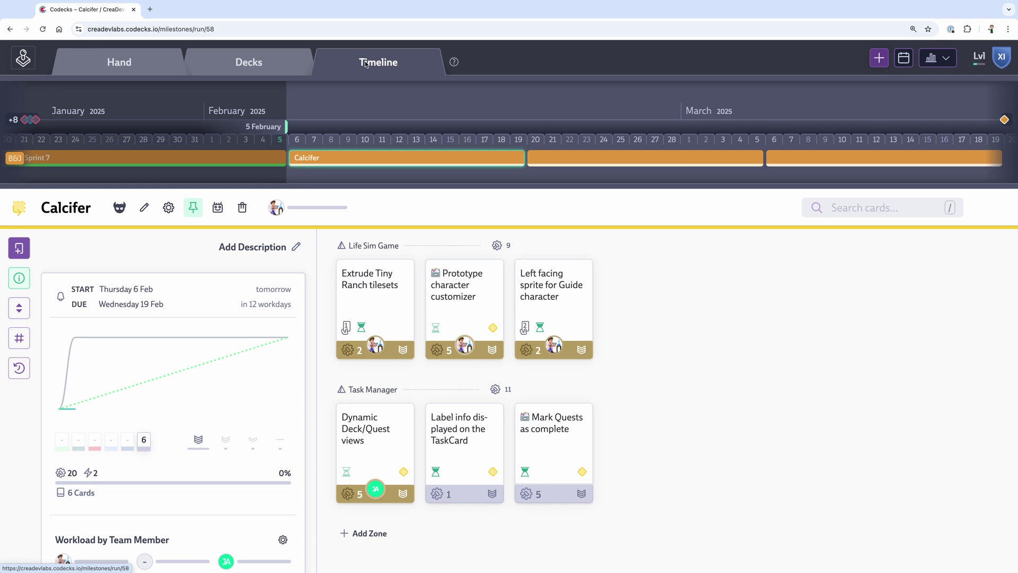
{"action": "left_click", "coordinate": [122, 63]}
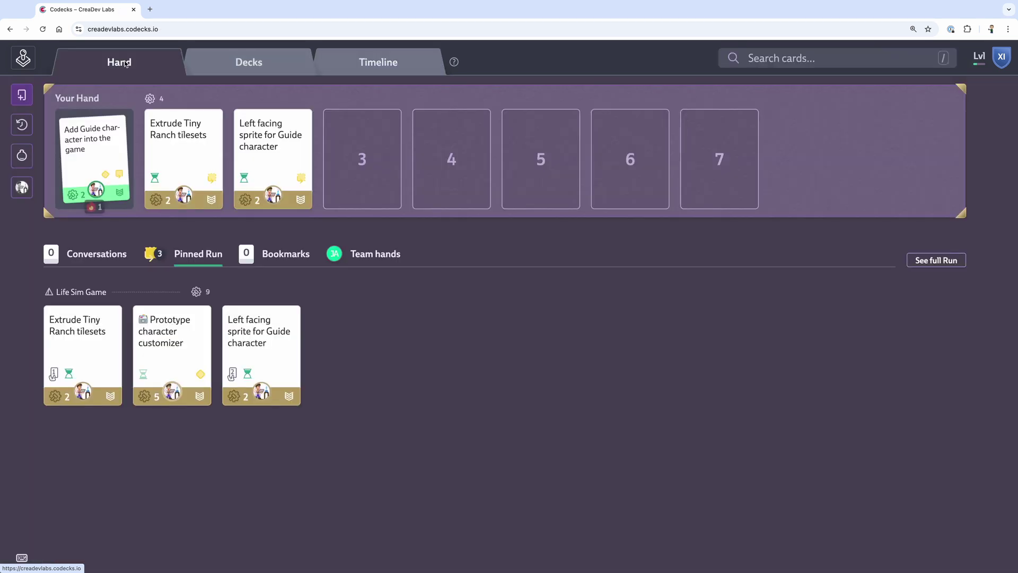
{"action": "left_click", "coordinate": [177, 154]}
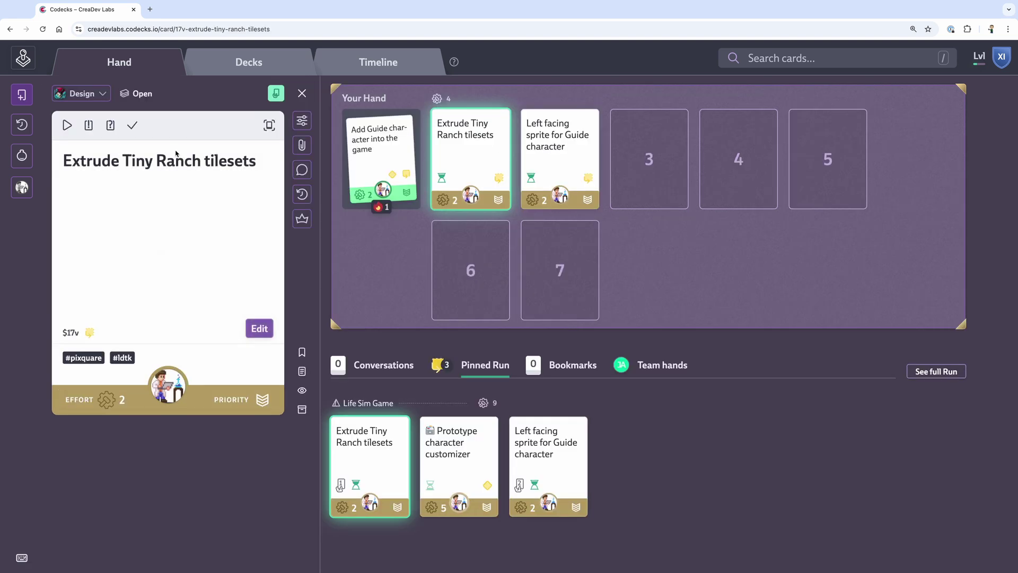
{"action": "left_click", "coordinate": [21, 95]}
Step: Save 'Add headwear option to character customizer' as a Backlog card and close the deck view
{"action": "type", "text": "Add headwear option to character"}
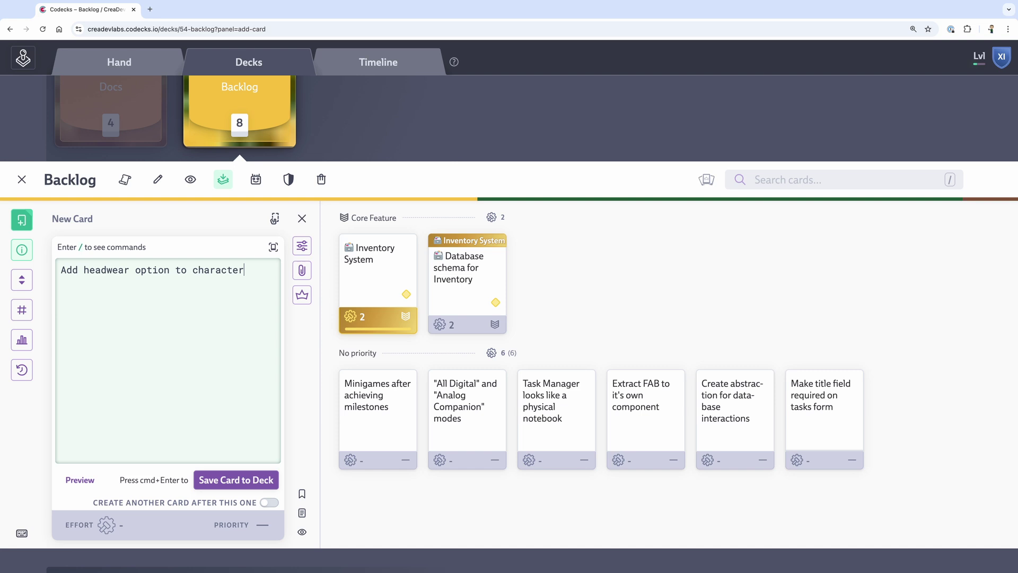
{"action": "type", "text": " customizer"}
{"action": "key", "text": "super+Return"}
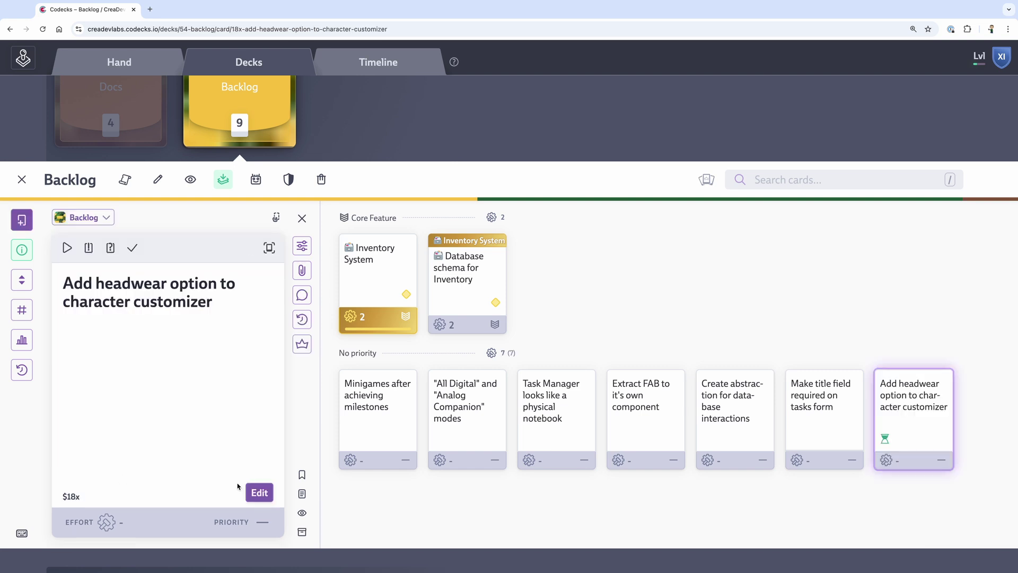
{"action": "left_click", "coordinate": [300, 221]}
{"action": "left_click", "coordinate": [21, 179]}
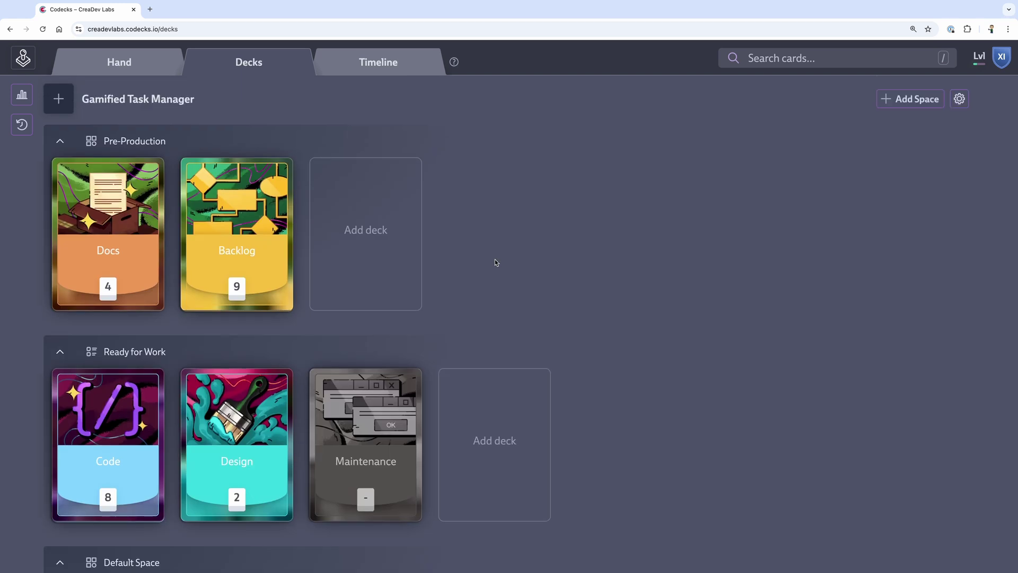
Step: Look over the Docs deck's Development Lifecycle card, then return to all decks
{"action": "left_click", "coordinate": [131, 257]}
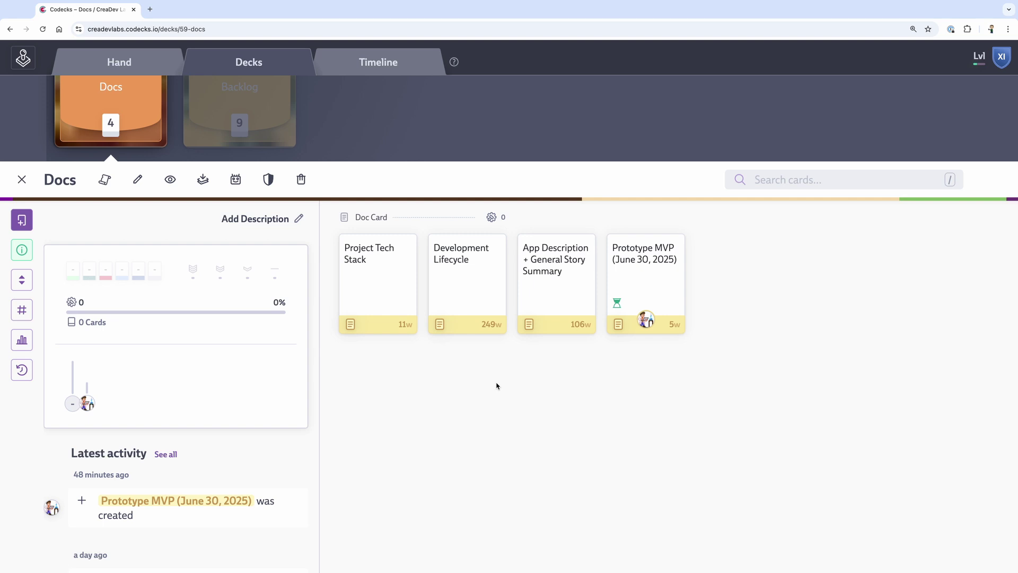
{"action": "left_click", "coordinate": [471, 300]}
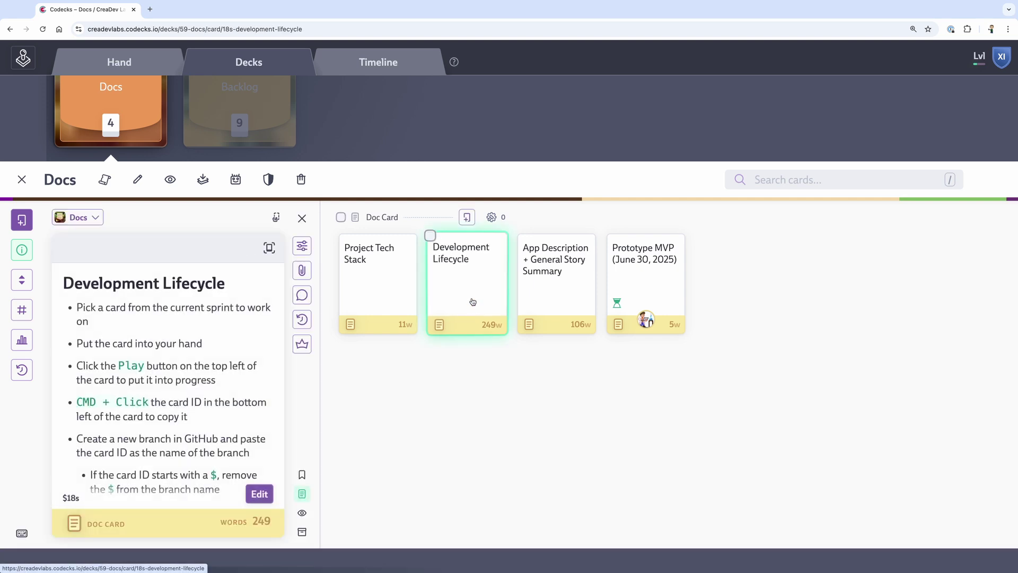
{"action": "left_click", "coordinate": [22, 179]}
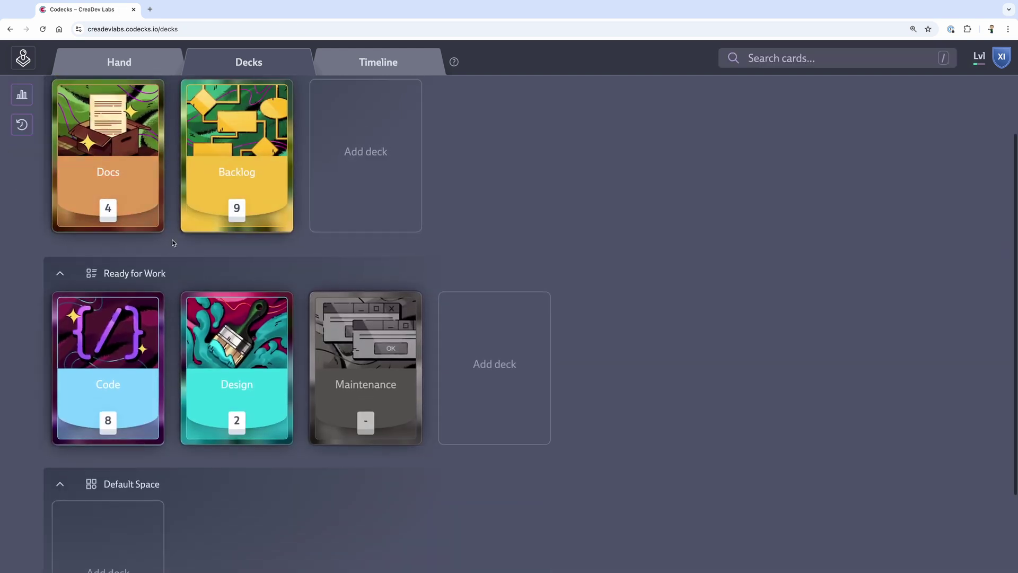
Step: Check the Backlog deck's cards, then open the Code deck
{"action": "left_click", "coordinate": [232, 190]}
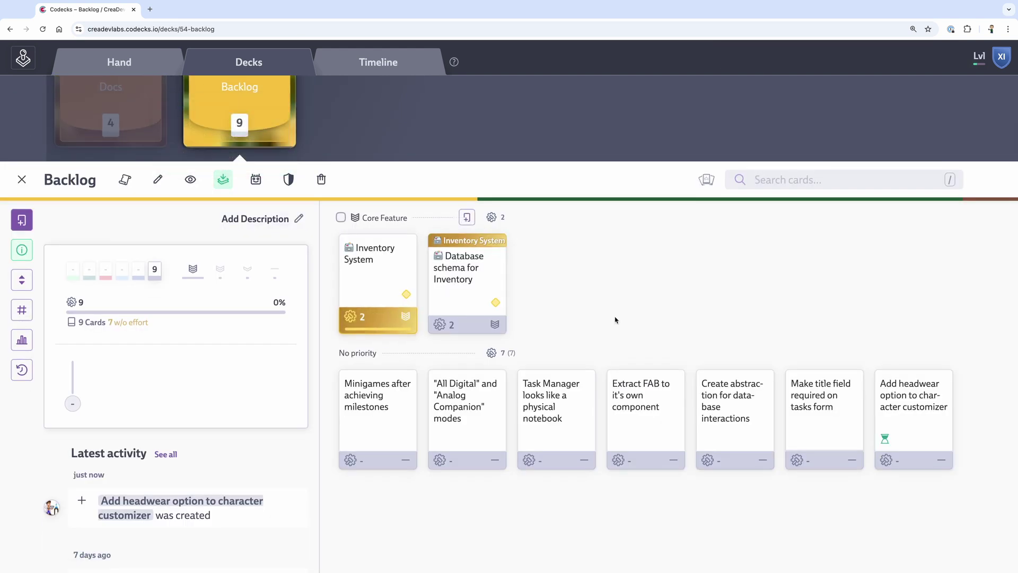
{"action": "left_click", "coordinate": [22, 181]}
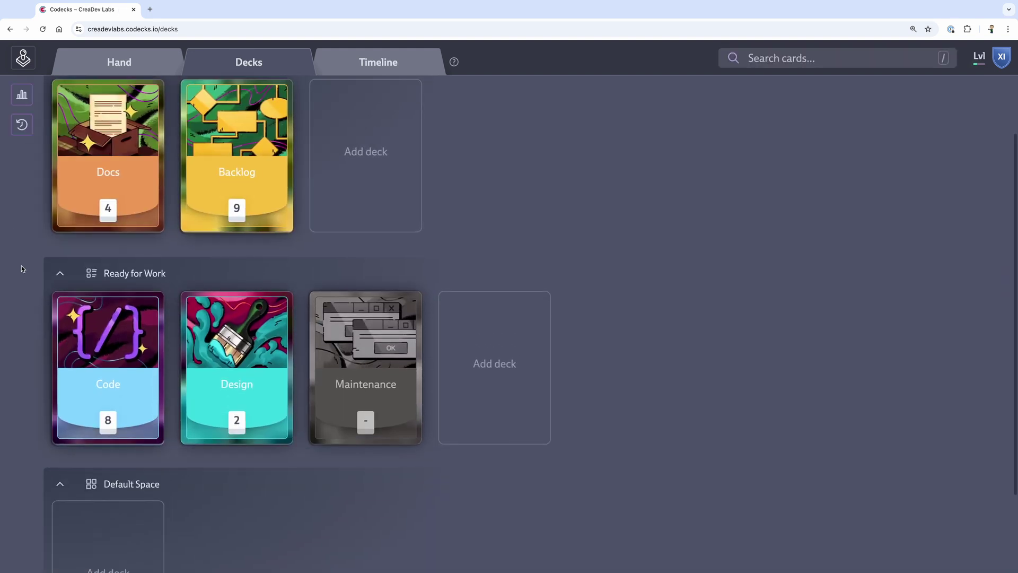
{"action": "left_click", "coordinate": [126, 356]}
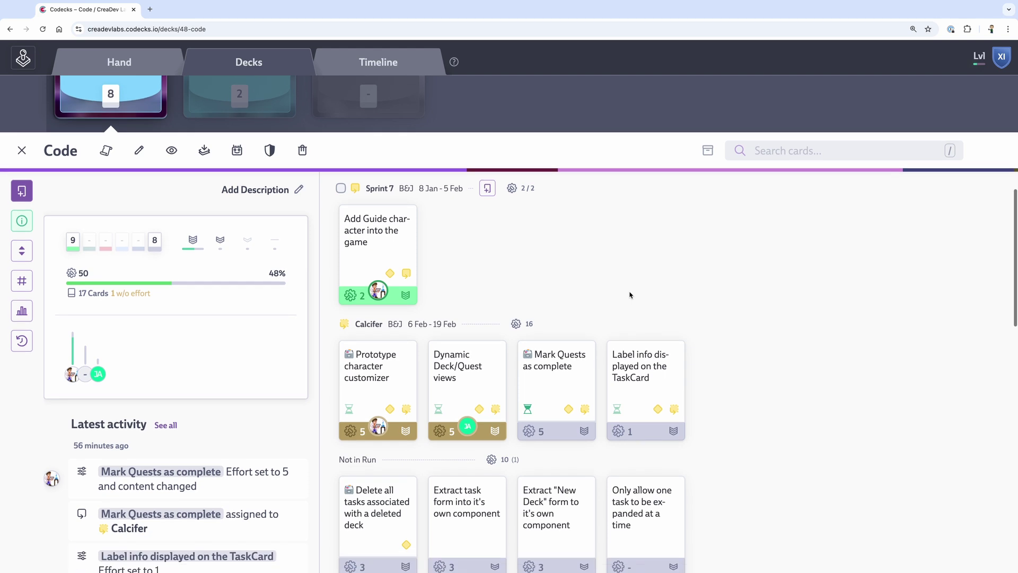
Step: Switch to the Timeline, view Sprint 7, and scroll to the Calcifer run's six cards
{"action": "left_click", "coordinate": [391, 64]}
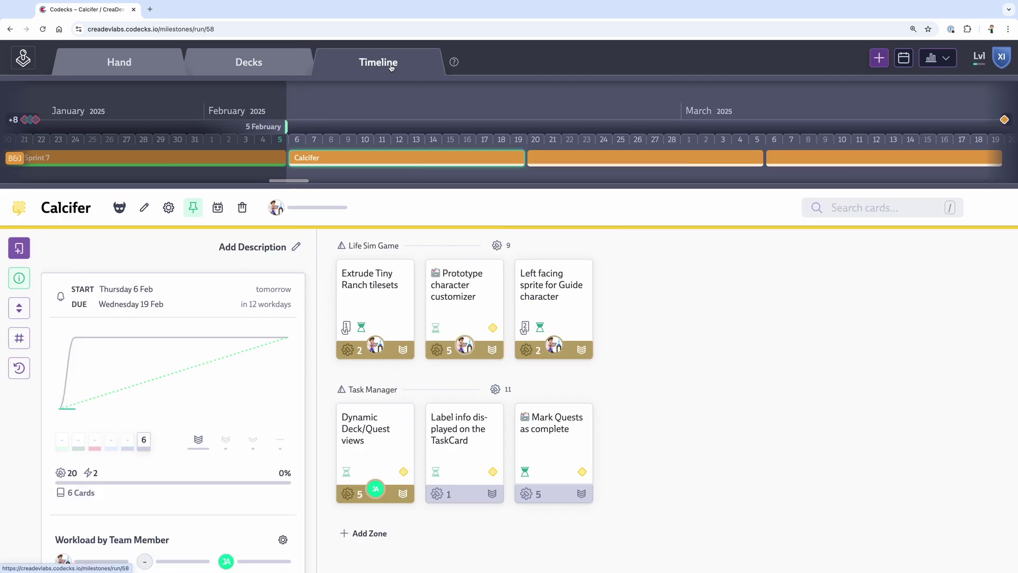
{"action": "left_click", "coordinate": [207, 160]}
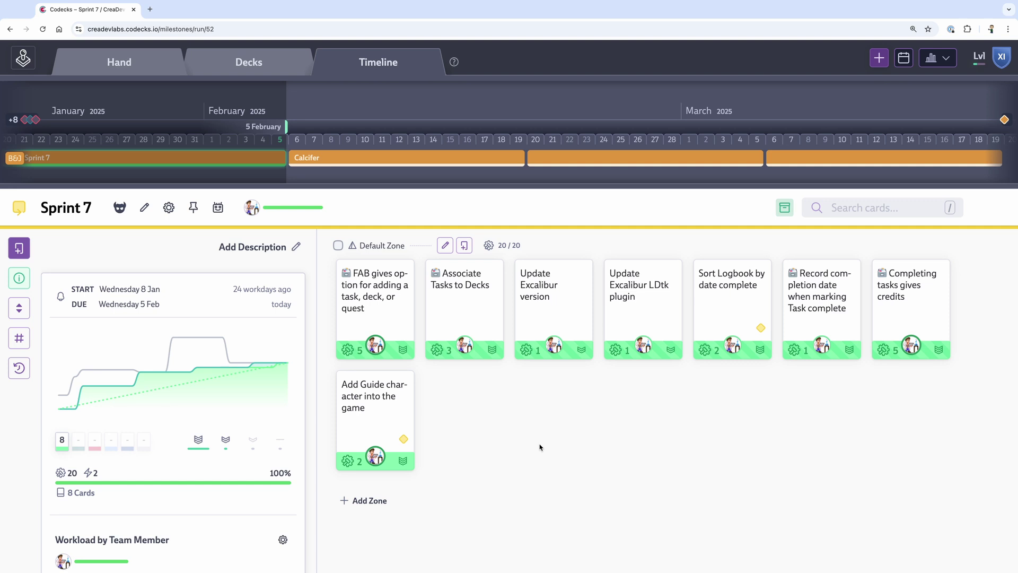
{"action": "scroll", "coordinate": [540, 447], "scroll_direction": "down", "scroll_amount": 2}
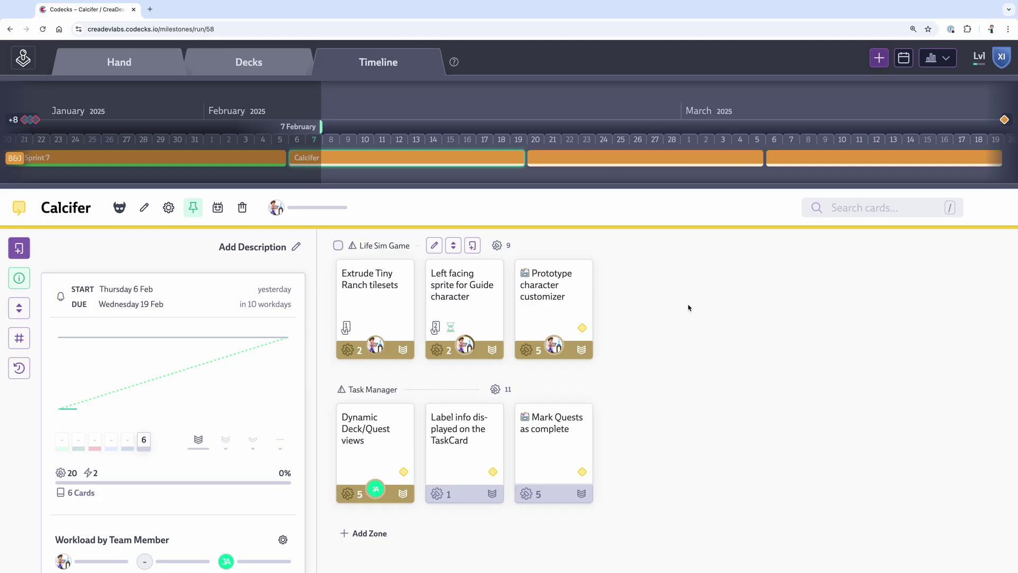
{"action": "scroll", "coordinate": [688, 308], "scroll_direction": "down", "scroll_amount": 1}
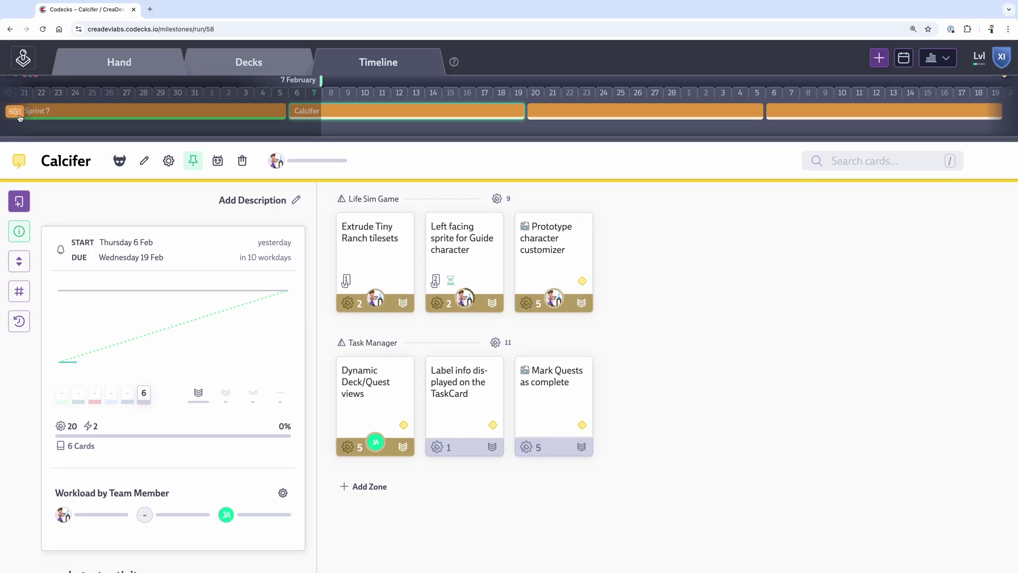
{"action": "left_click", "coordinate": [19, 114]}
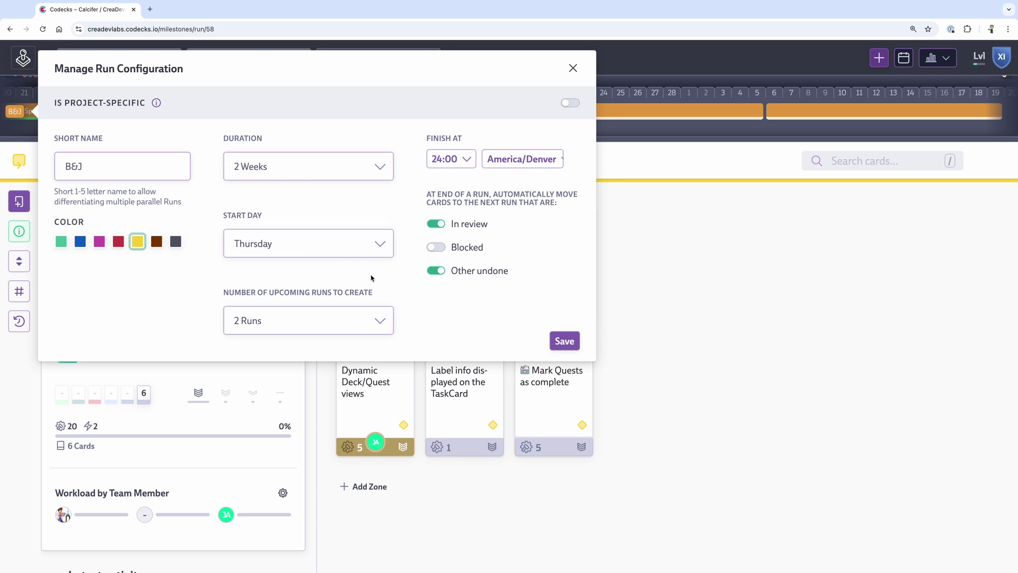
{"action": "left_click", "coordinate": [565, 342]}
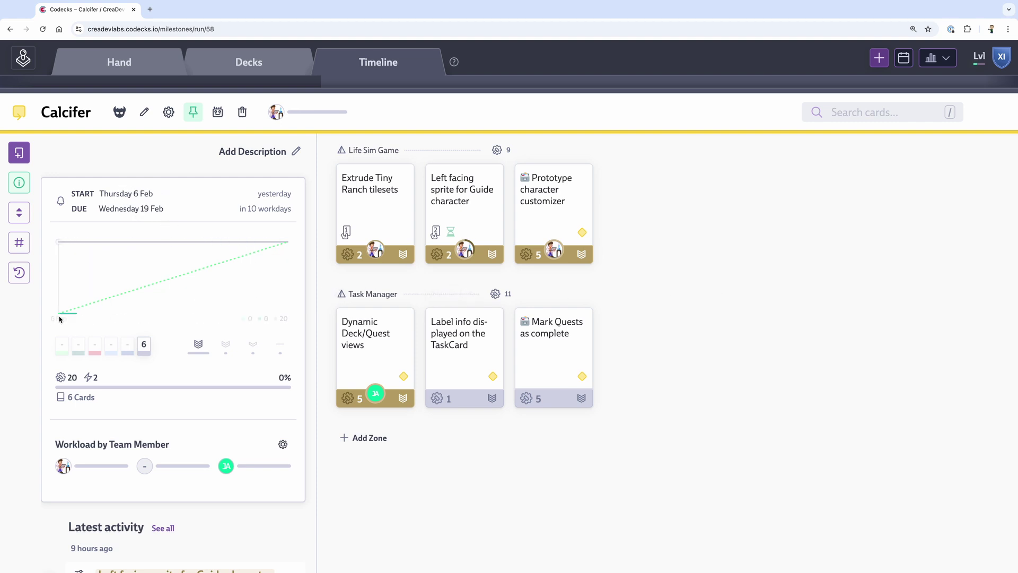
Step: Add checklist items 'Add to character customization table in DB' and 'Add to character in Player class' to the headwear card
{"action": "key", "text": "alt+Left"}
{"action": "left_click", "coordinate": [897, 380]}
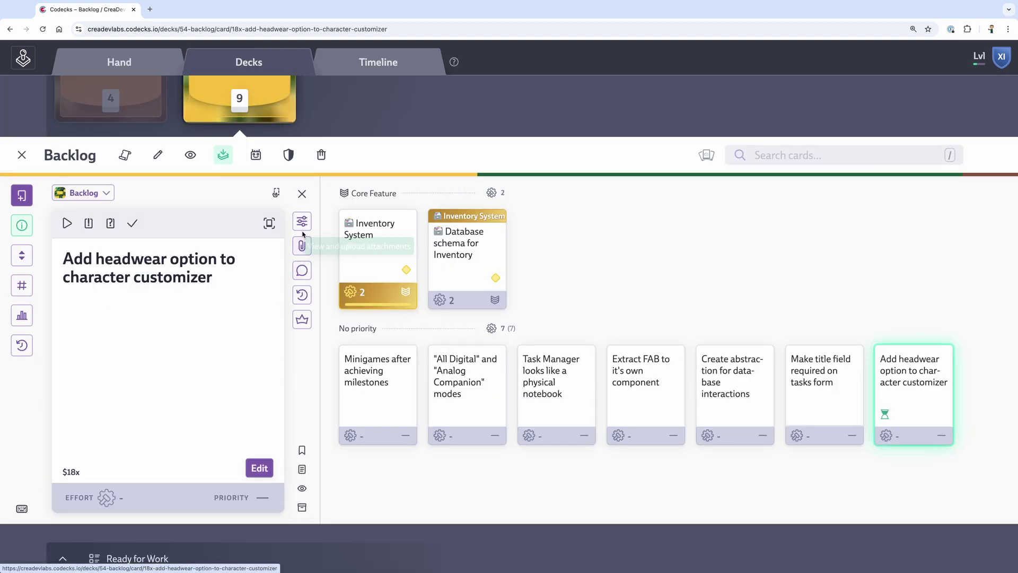
{"action": "left_click", "coordinate": [222, 317]}
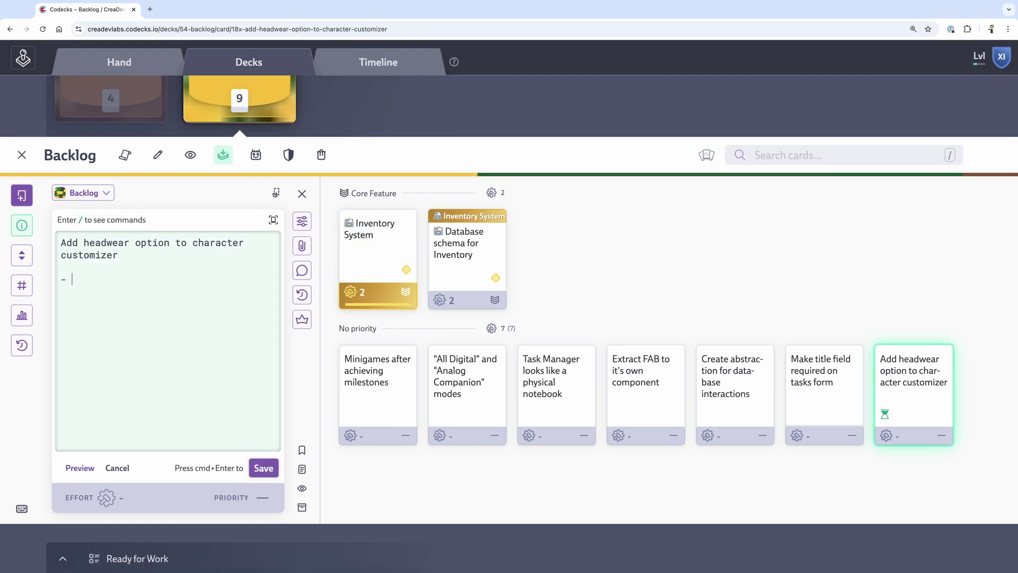
{"action": "type", "text": "- [ ] Add to character custo"}
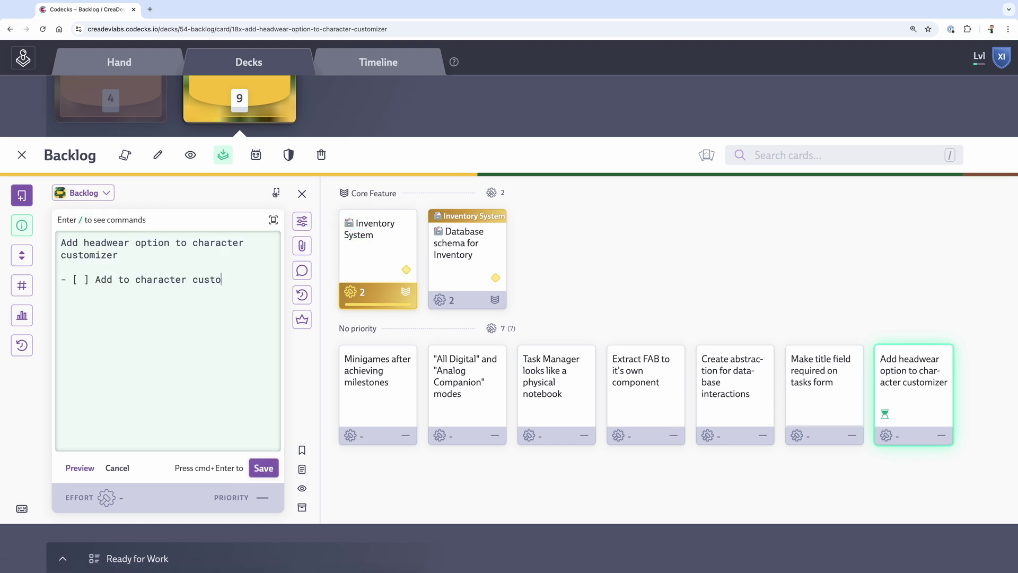
{"action": "type", "text": "mization table"}
{"action": "left_click", "coordinate": [90, 292]}
{"action": "type", "text": "in DB - [ ] "}
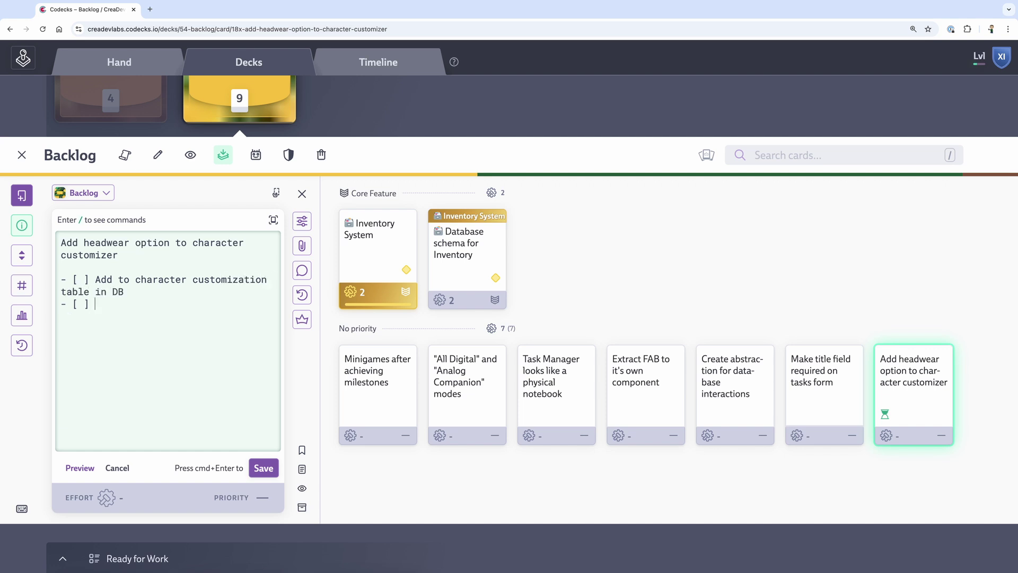
{"action": "type", "text": "Add to character in Player class"}
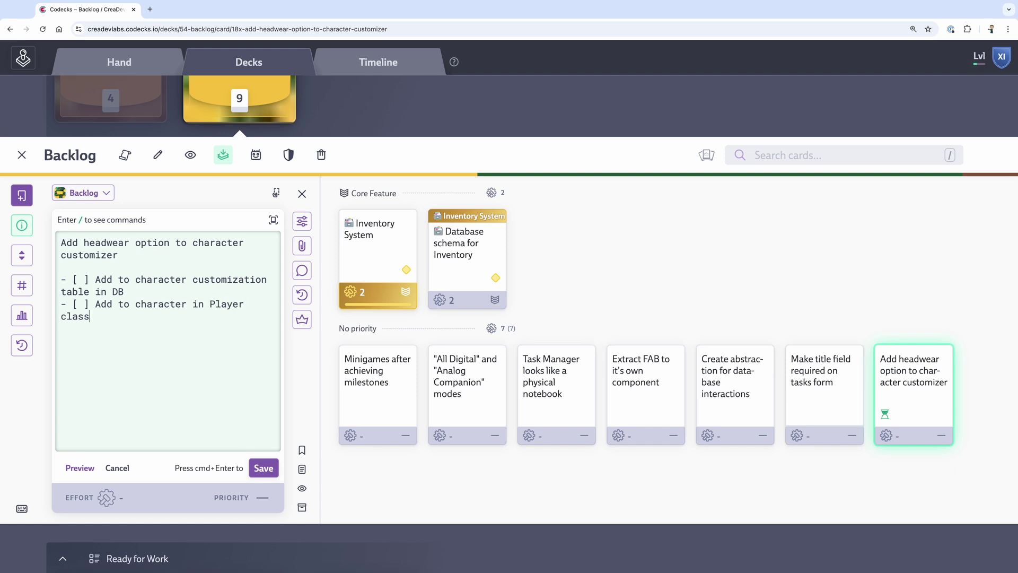
Step: Set Enhancement priority, effort 3 and #database/#excalibur tags, save, and show the Hand
{"action": "left_click", "coordinate": [302, 221]}
{"action": "left_click", "coordinate": [480, 327]}
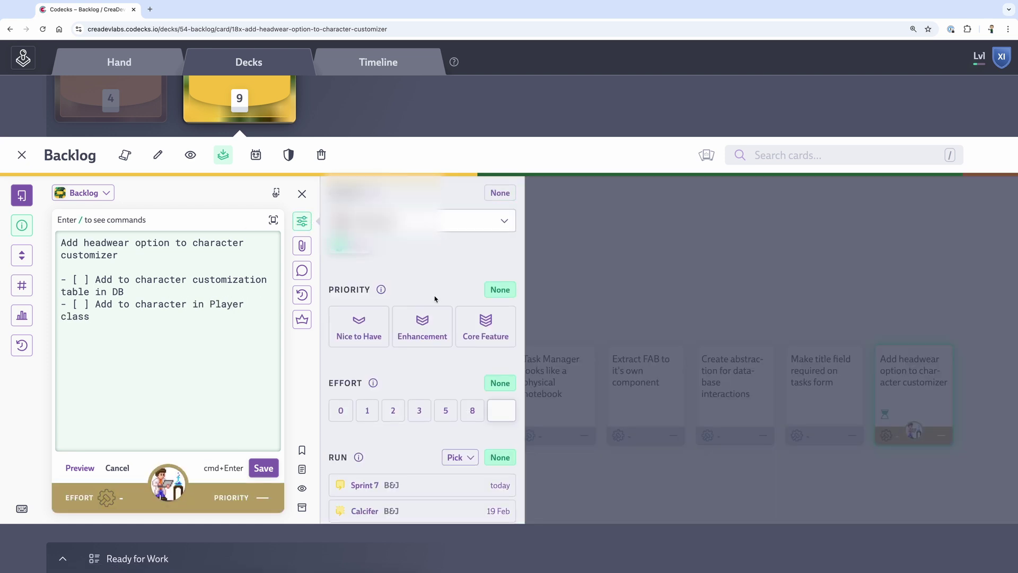
{"action": "left_click", "coordinate": [423, 328]}
{"action": "scroll", "coordinate": [423, 329], "scroll_direction": "down", "scroll_amount": 3}
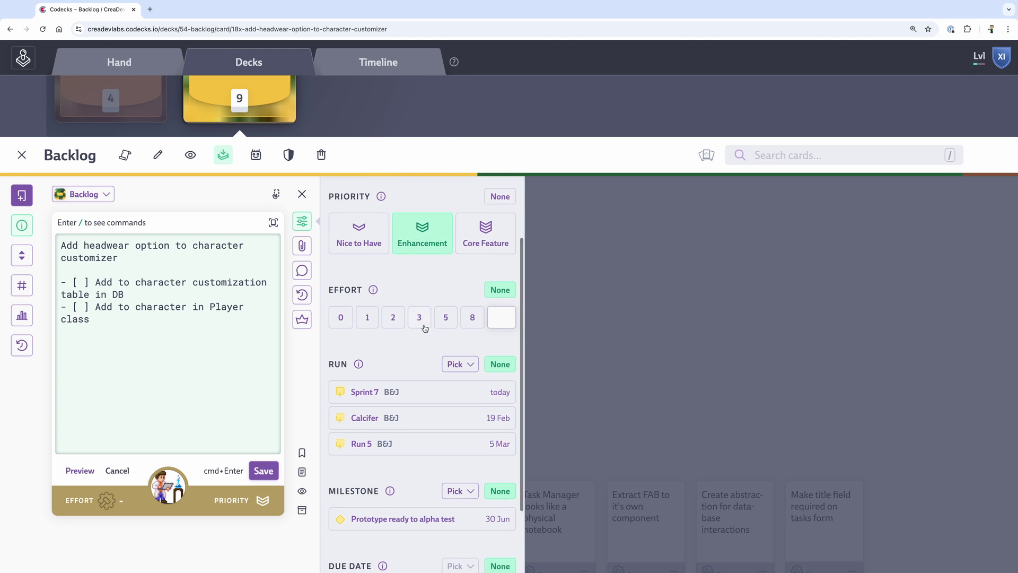
{"action": "left_click", "coordinate": [425, 326]}
{"action": "scroll", "coordinate": [425, 325], "scroll_direction": "down", "scroll_amount": 3}
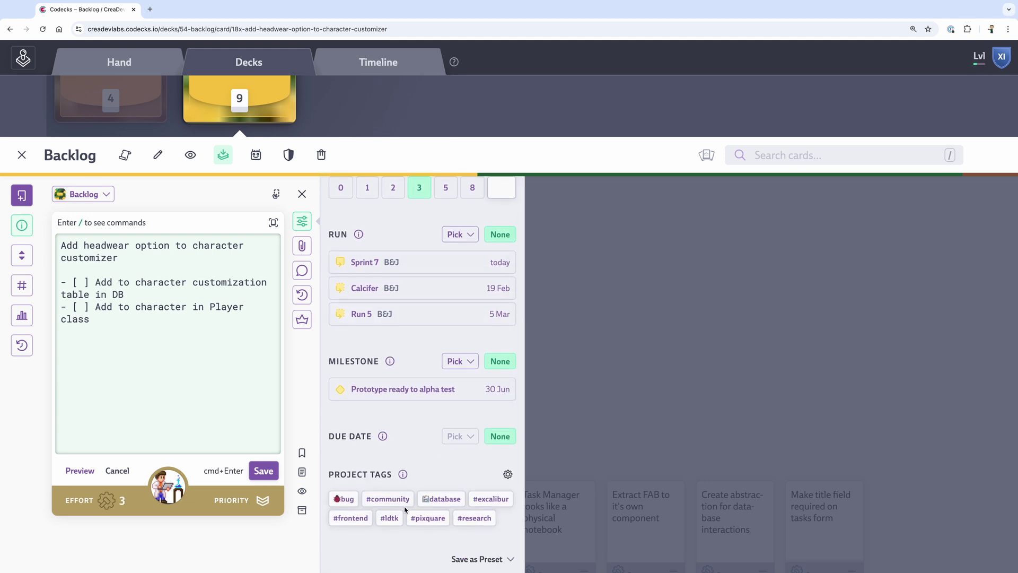
{"action": "left_click", "coordinate": [440, 498]}
{"action": "left_click", "coordinate": [495, 501]}
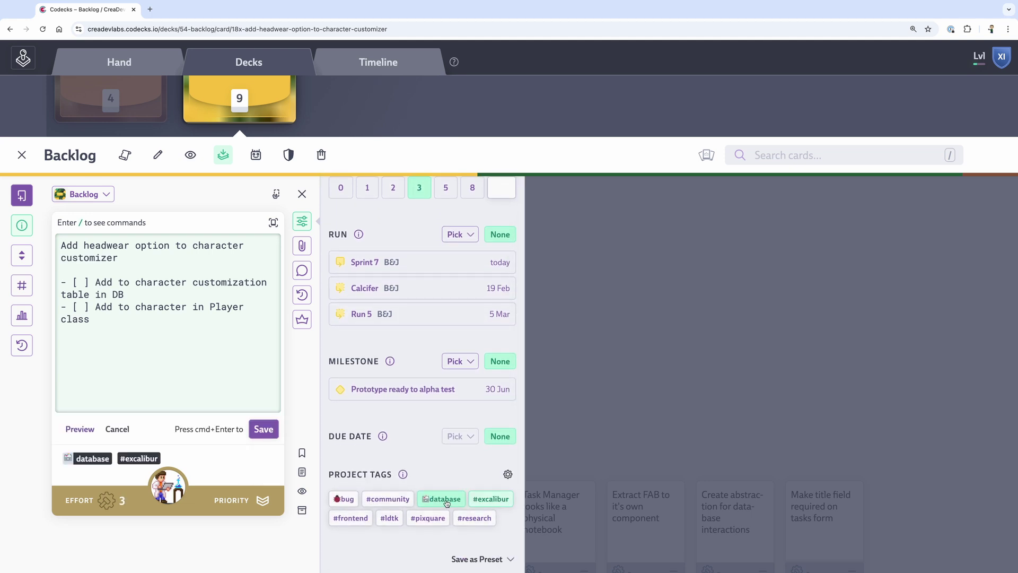
{"action": "left_click", "coordinate": [266, 432]}
{"action": "key", "text": "Escape"}
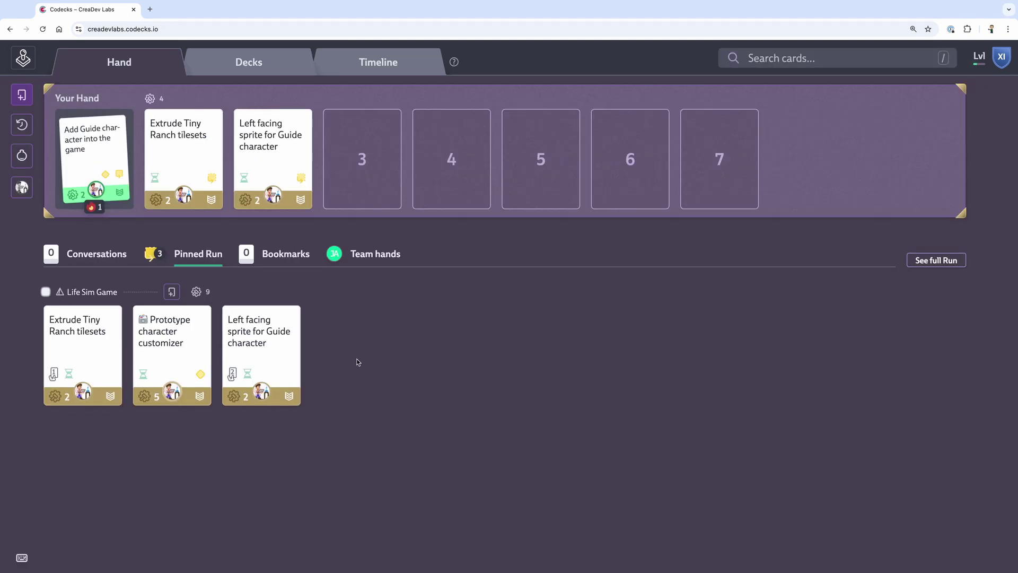
Step: Draw the Prototype character customizer card into the hand and move Show off Codecks to the first slot
{"action": "left_click_drag", "start_coordinate": [138, 306], "coordinate": [369, 159]}
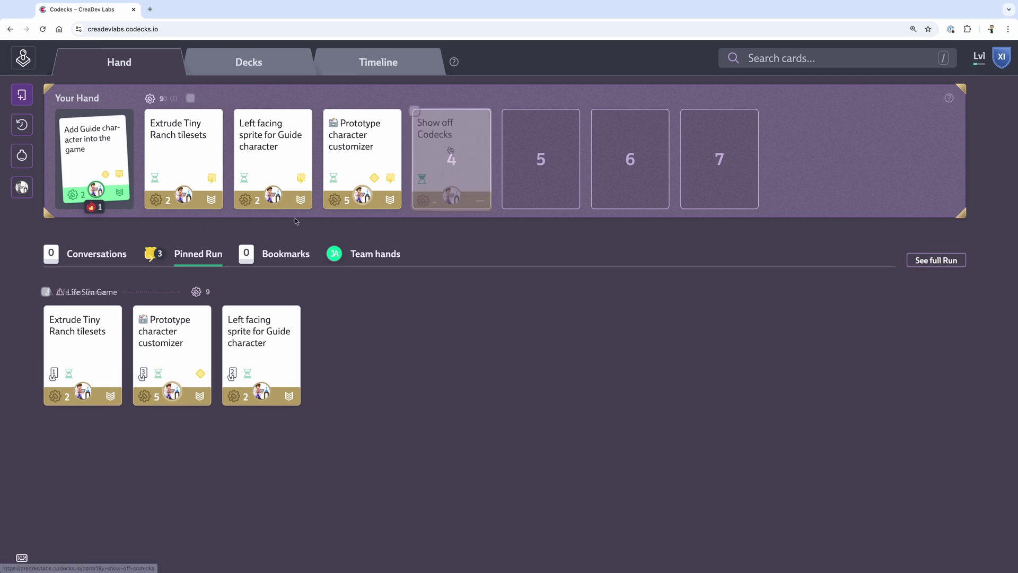
{"action": "left_click_drag", "start_coordinate": [450, 153], "coordinate": [93, 151]}
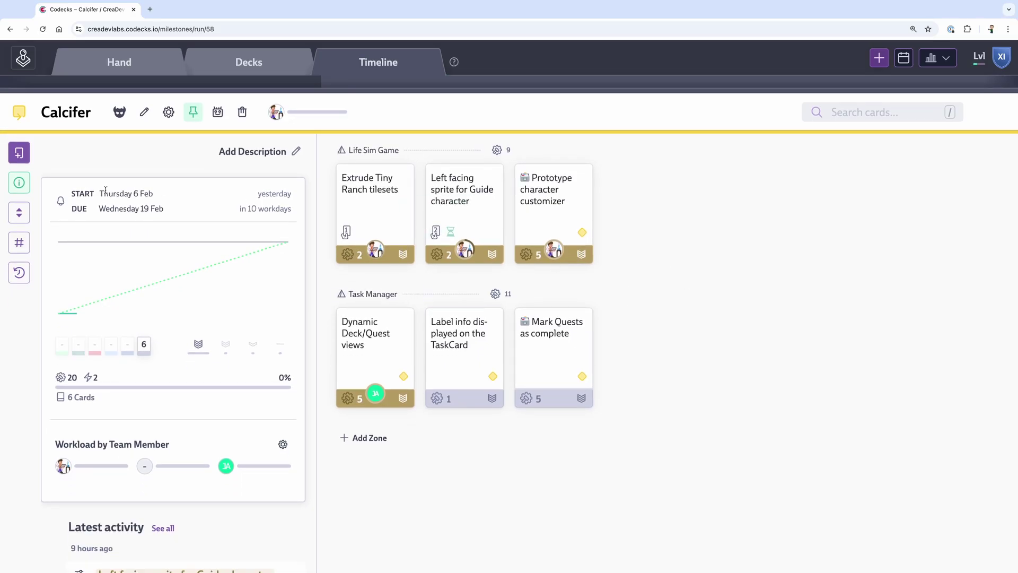
{"action": "left_click", "coordinate": [119, 63]}
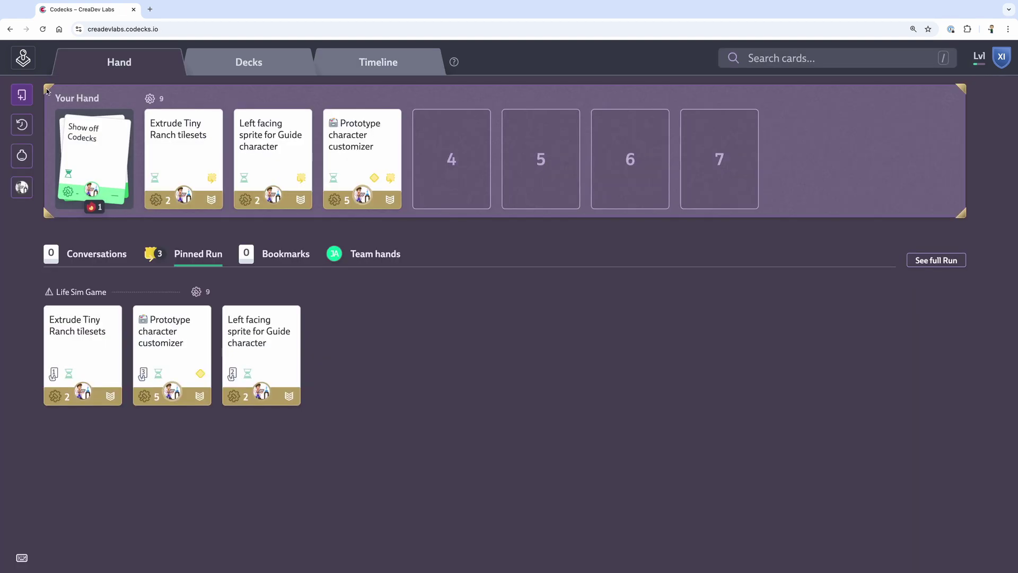
Step: Give the headwear card effort 3 and the #database and #excalibur tags, then save it
{"action": "left_click", "coordinate": [28, 67]}
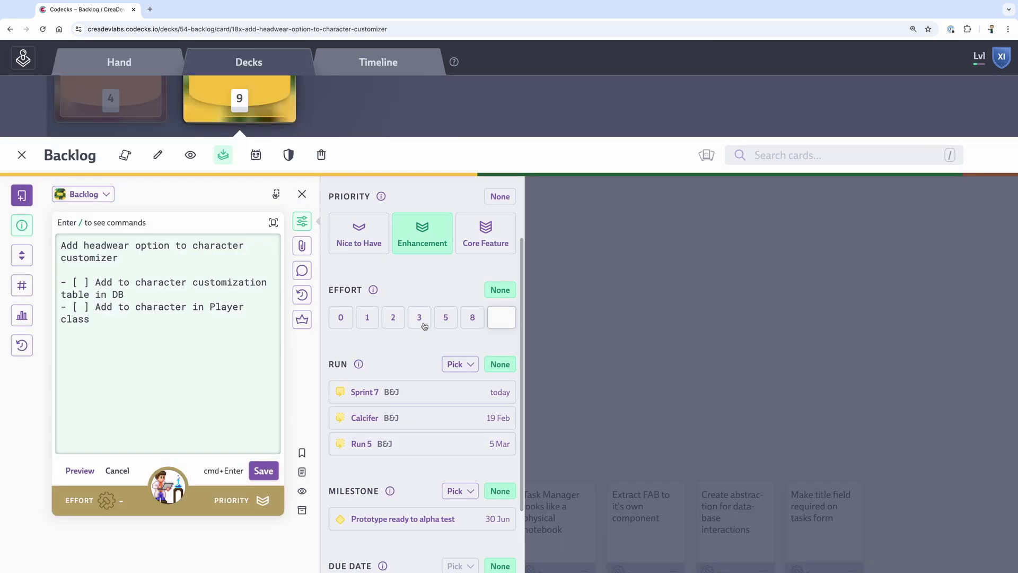
{"action": "left_click", "coordinate": [419, 317]}
{"action": "scroll", "coordinate": [424, 319], "scroll_direction": "down", "scroll_amount": 3}
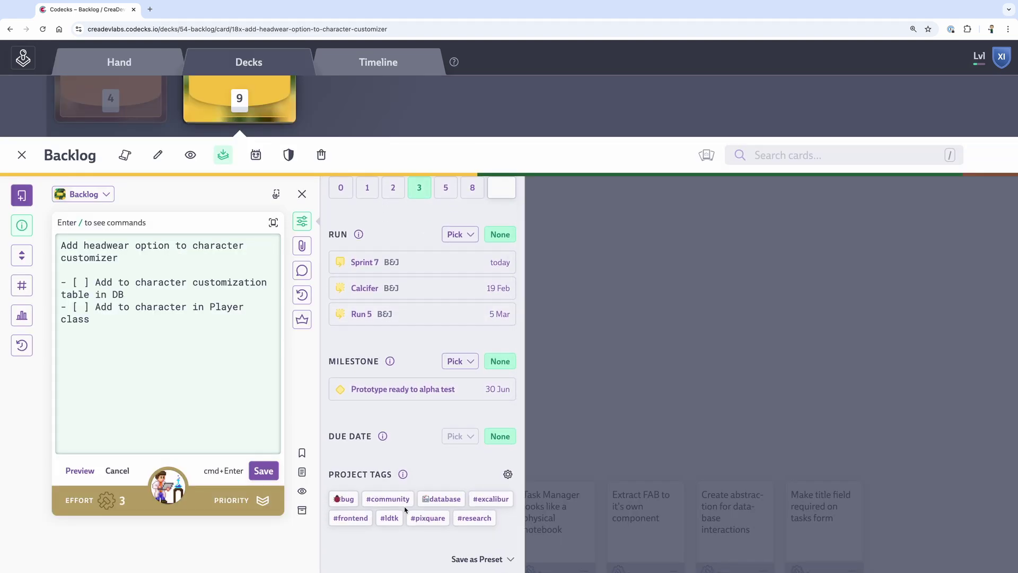
{"action": "left_click", "coordinate": [441, 498]}
{"action": "left_click", "coordinate": [491, 499]}
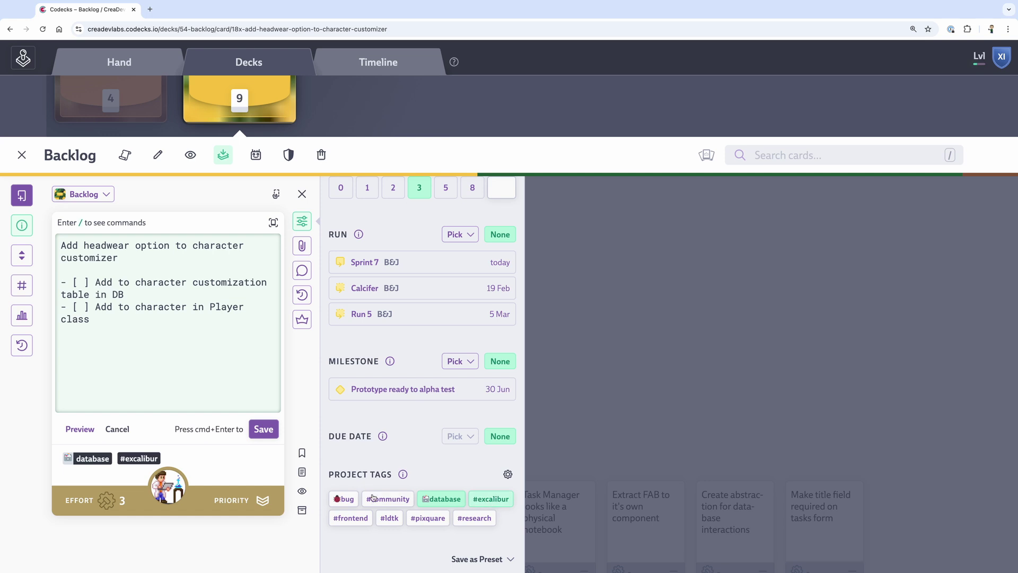
{"action": "key", "text": "super+Return"}
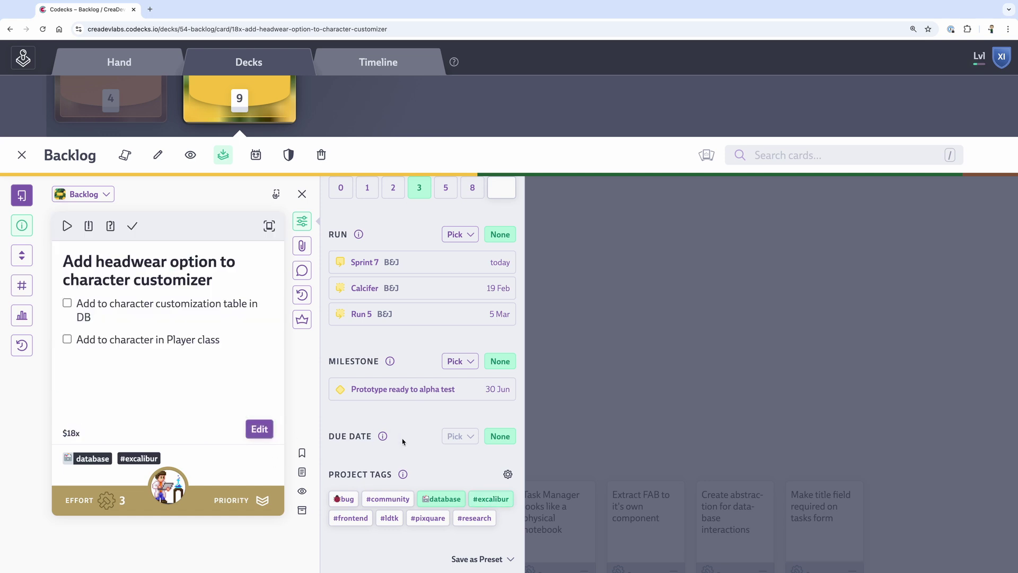
{"action": "left_click", "coordinate": [106, 194]}
{"action": "left_click", "coordinate": [53, 398]}
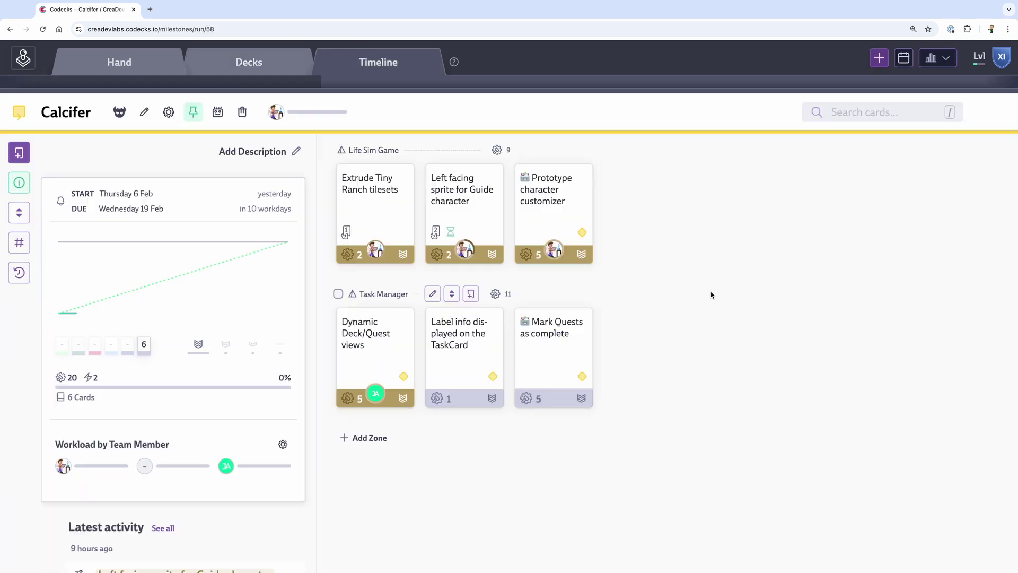